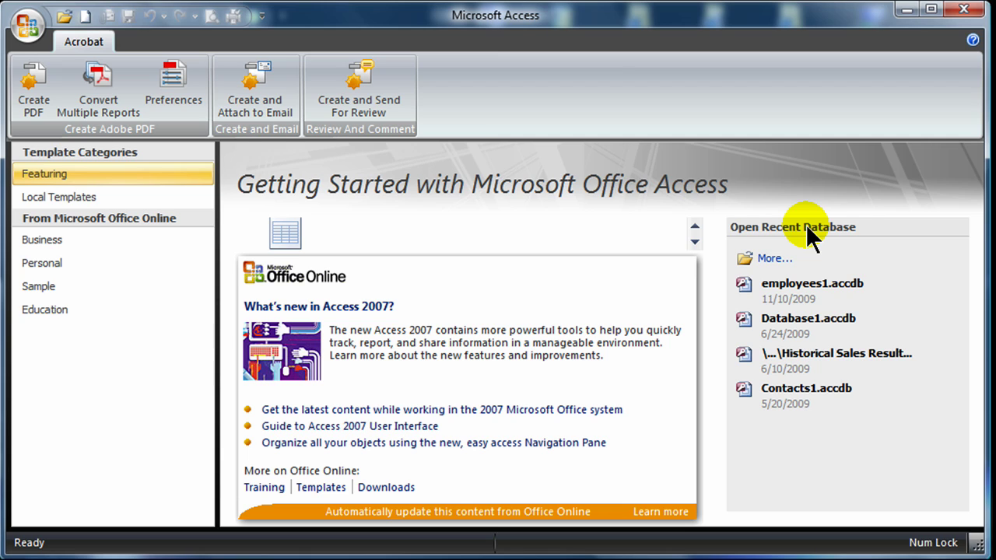
# Step: Create a new blank database, keeping the default name Database3.accdb
pyautogui.click(694, 226)
pyautogui.click(694, 243)
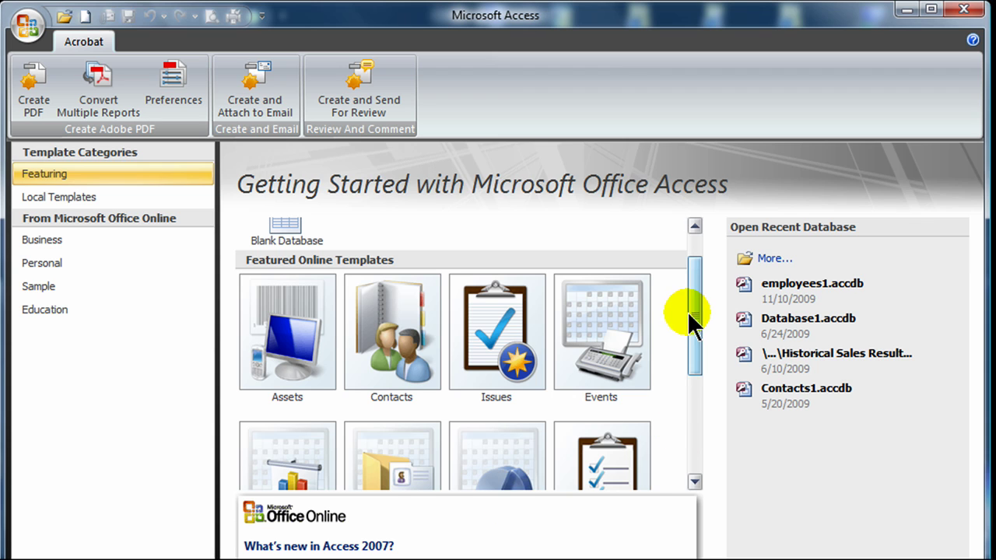
pyautogui.scroll(2, 690, 311)
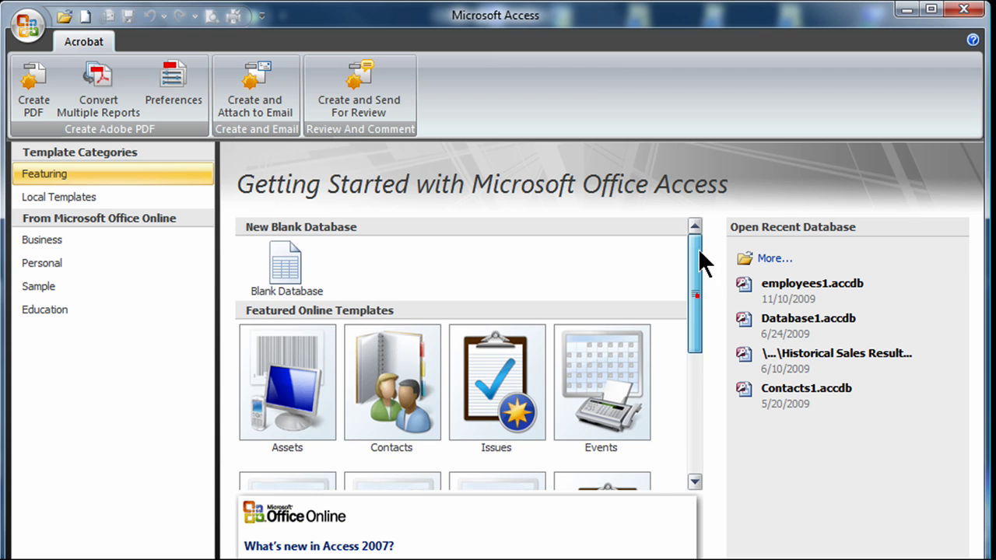
pyautogui.click(281, 260)
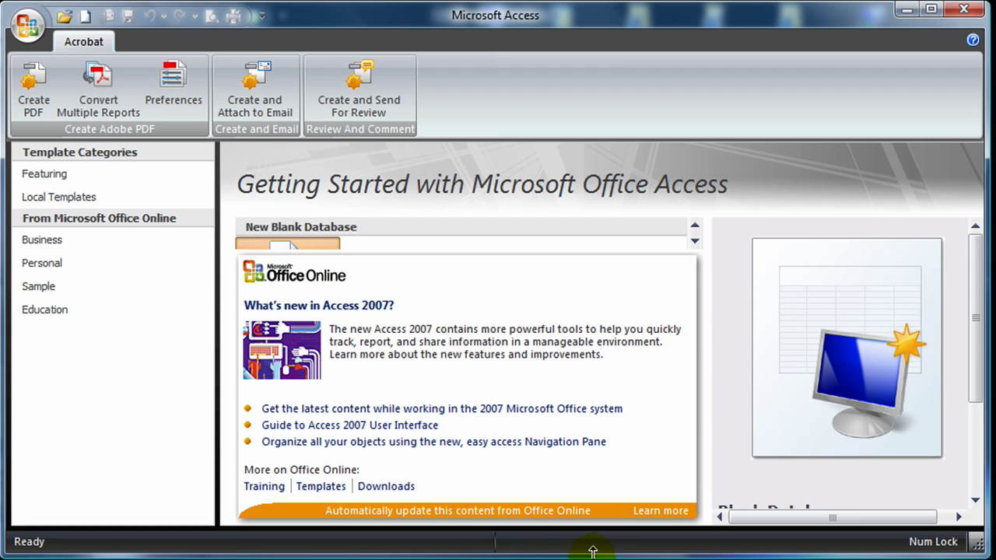
pyautogui.scroll(-4, 969, 322)
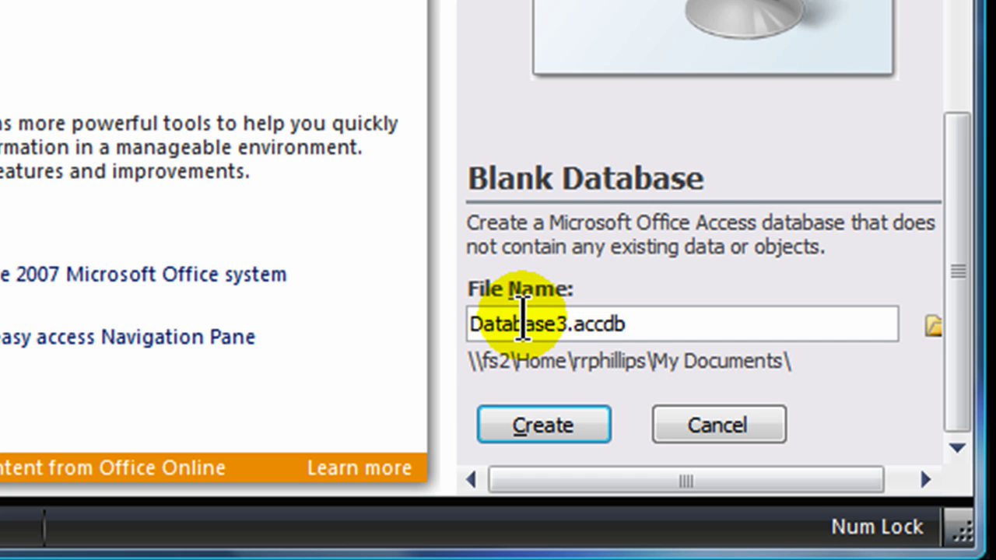
pyautogui.click(559, 426)
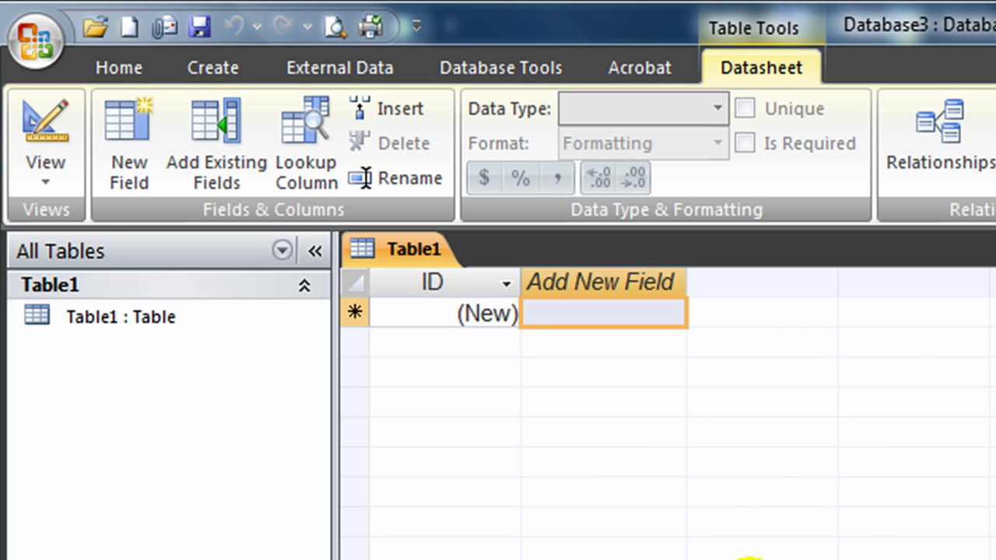
pyautogui.click(43, 179)
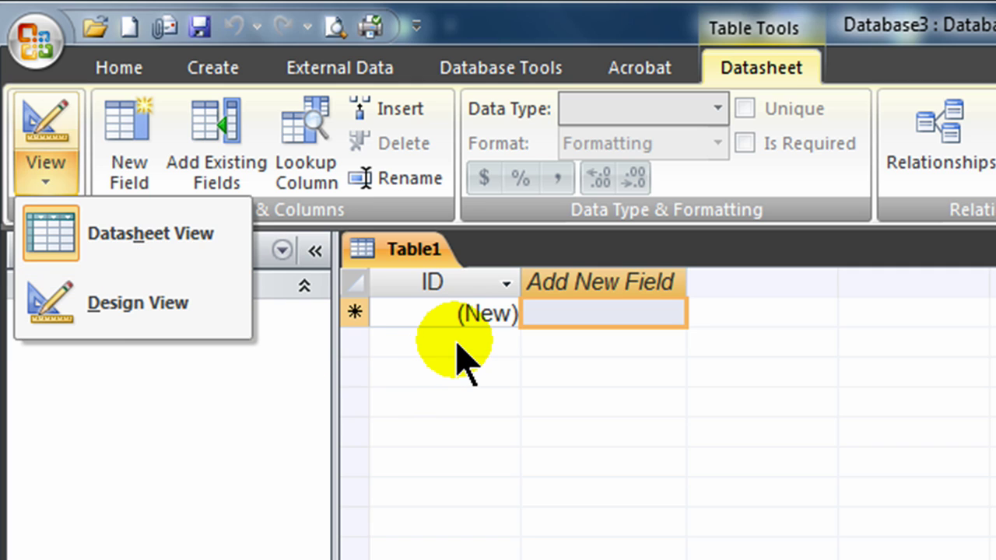
pyautogui.click(572, 319)
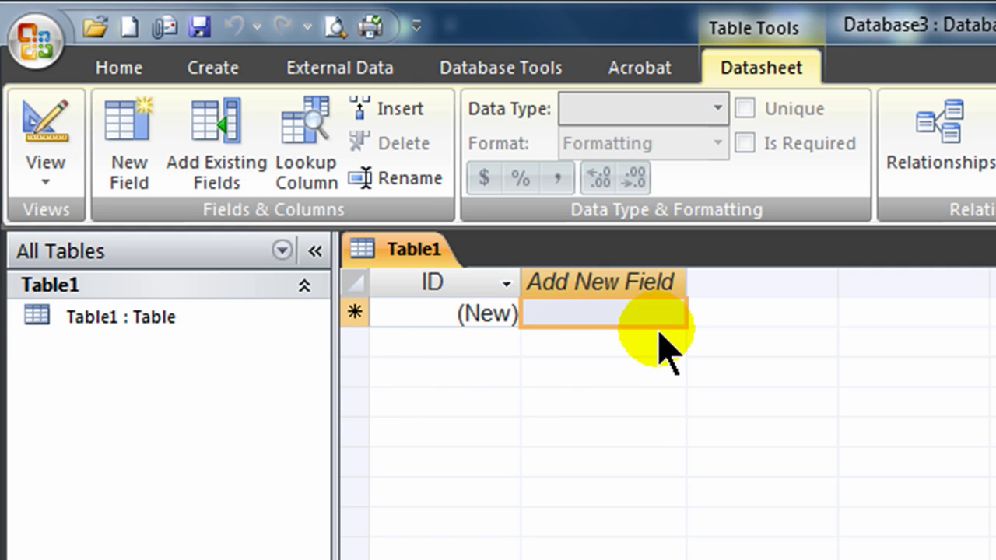
pyautogui.hotkey('alt', 'Tab')
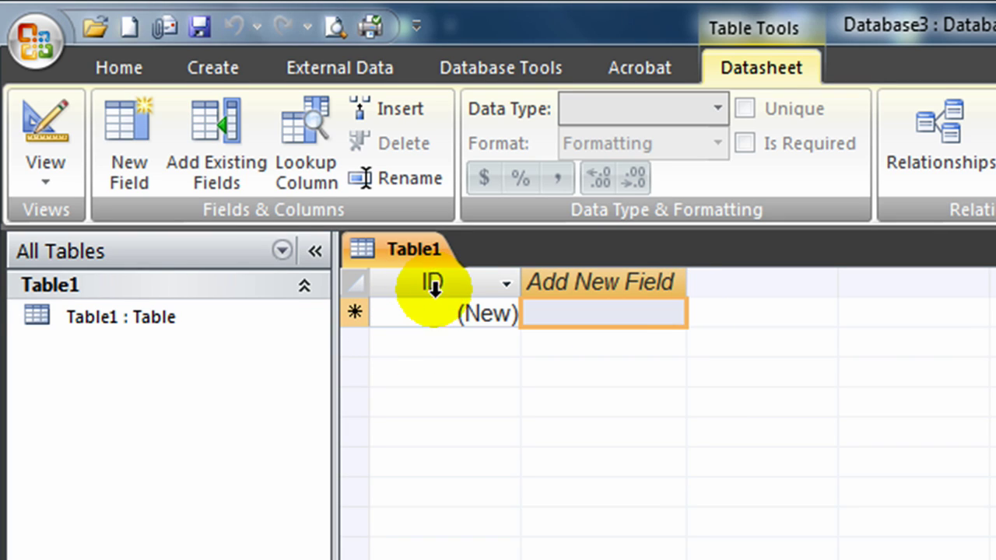
# Step: Change the ID field's data type to Text
pyautogui.click(436, 312)
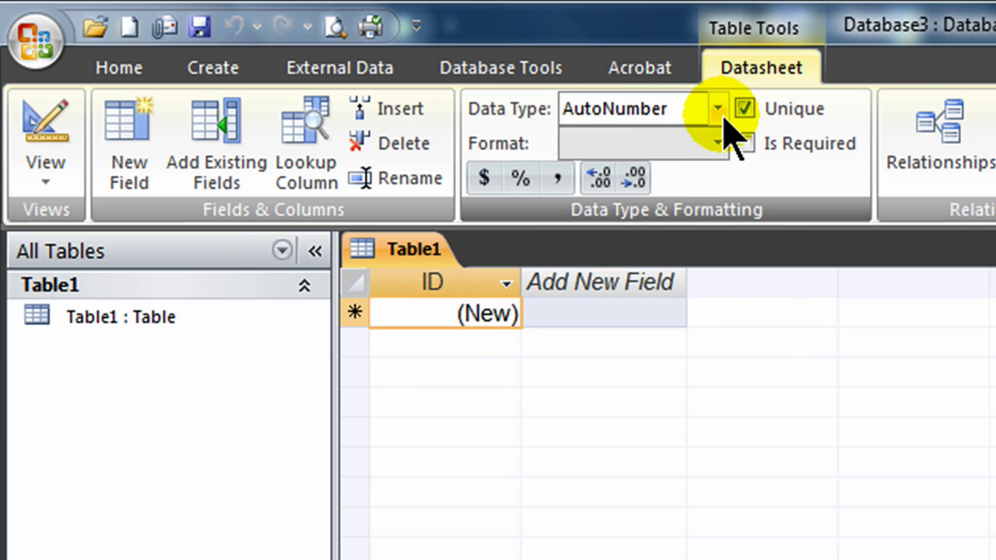
pyautogui.hotkey('alt', 'Tab')
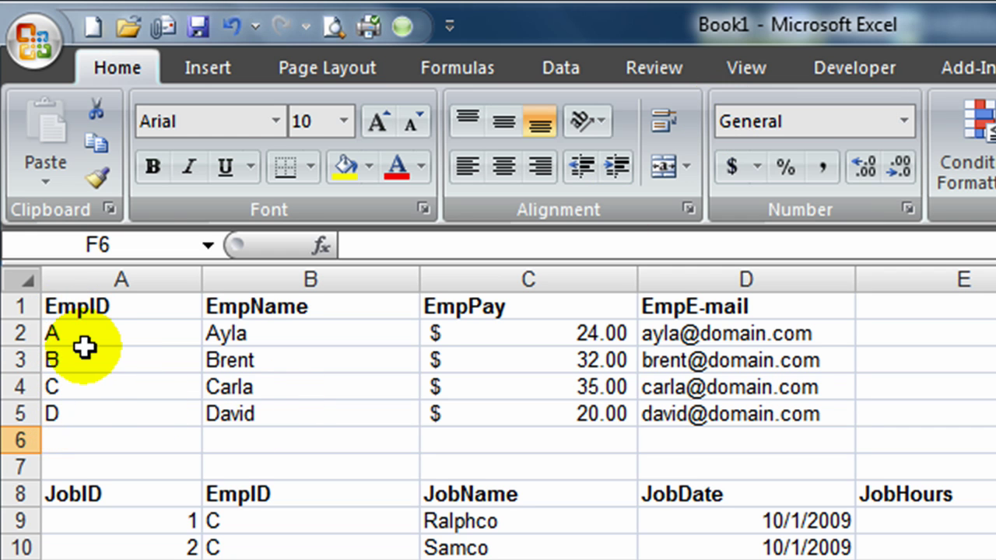
pyautogui.hotkey('alt', 'Tab')
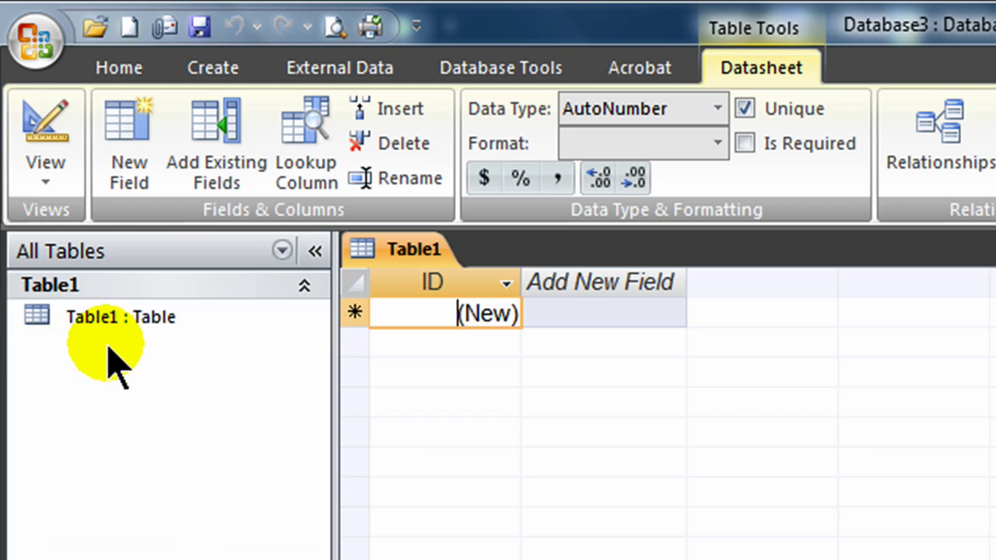
pyautogui.click(719, 114)
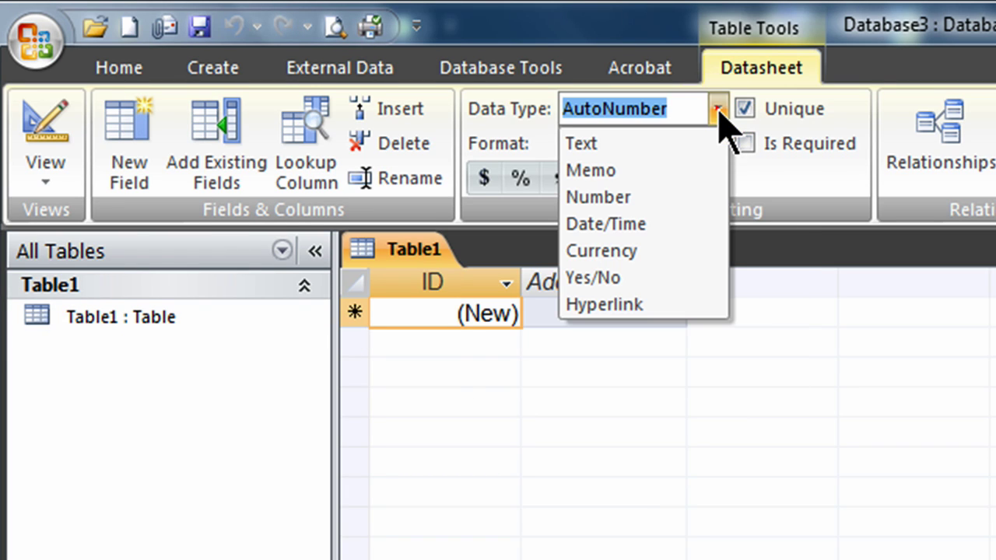
pyautogui.click(657, 140)
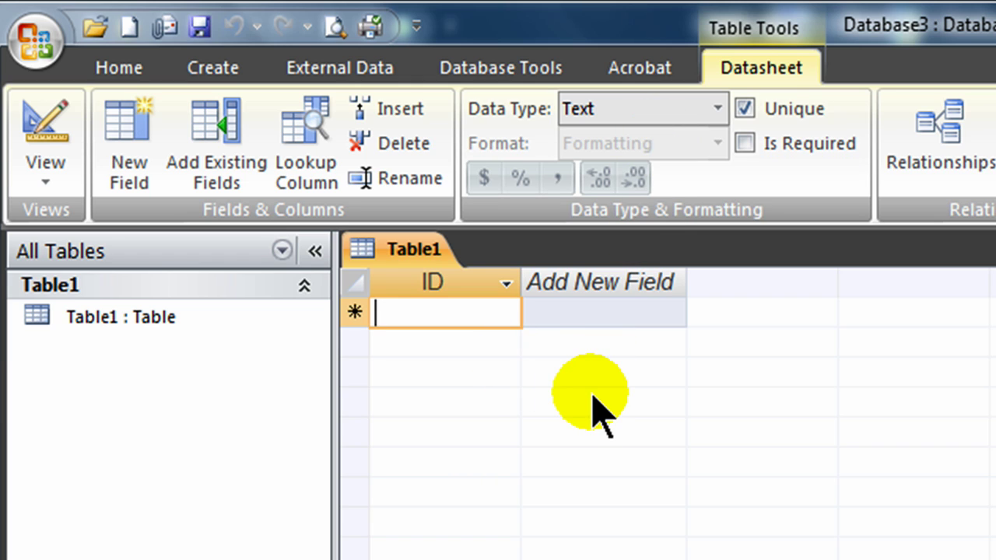
# Step: Rename the ID field to EmpID
pyautogui.doubleClick(438, 283)
pyautogui.moveTo(389, 280); pyautogui.dragTo(451, 282)
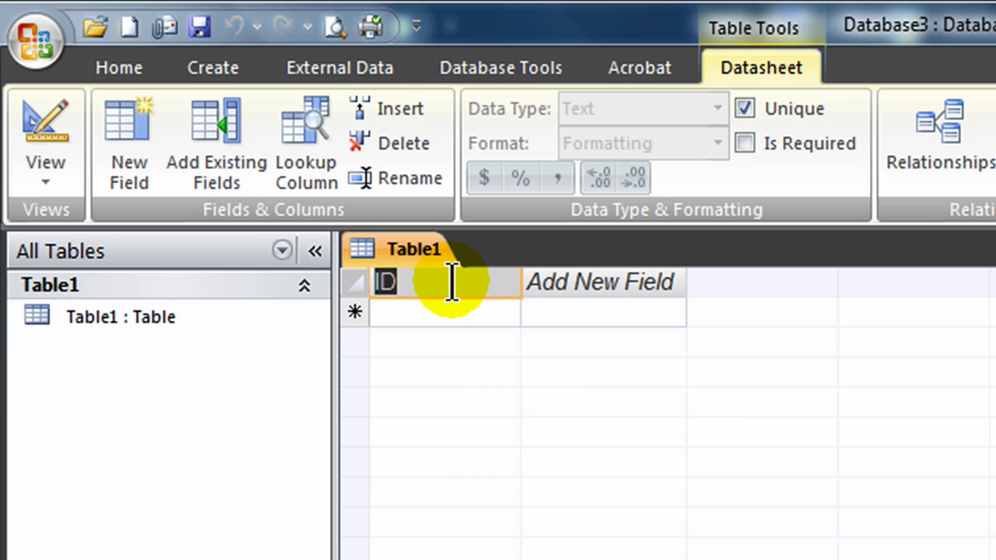
pyautogui.write('EmpID')
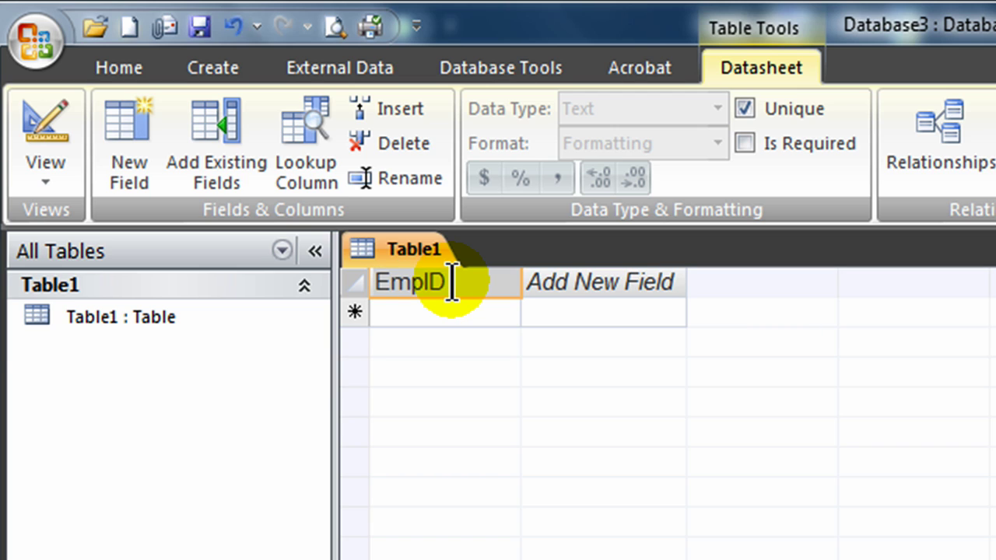
pyautogui.press('Return')
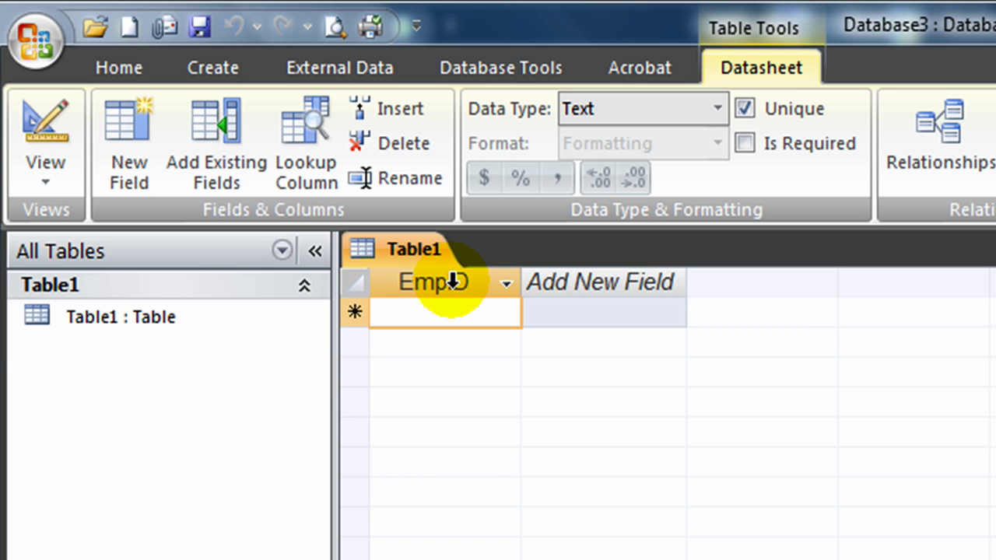
# Step: Enter A as the first EmpID and add an EmpName field
pyautogui.write('A')
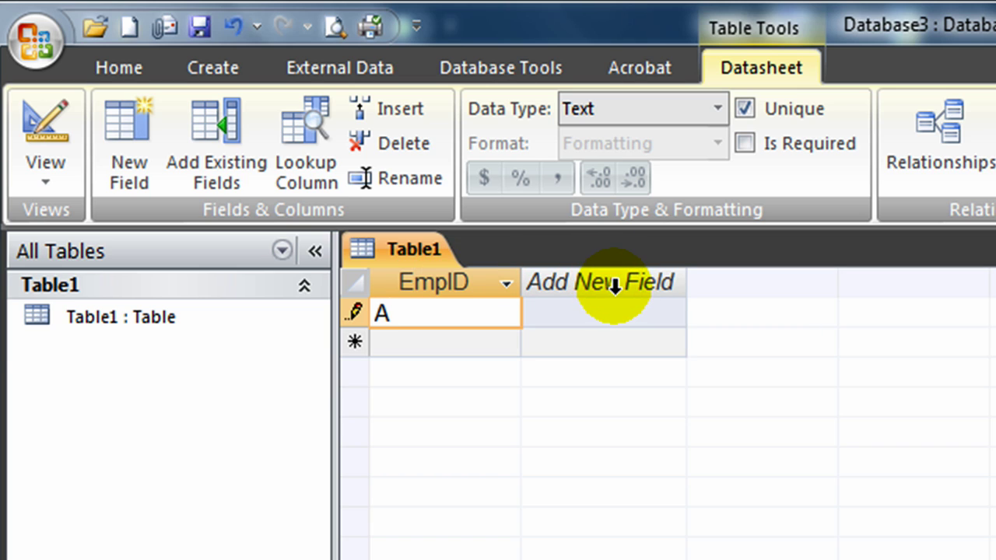
pyautogui.hotkey('alt', 'Tab')
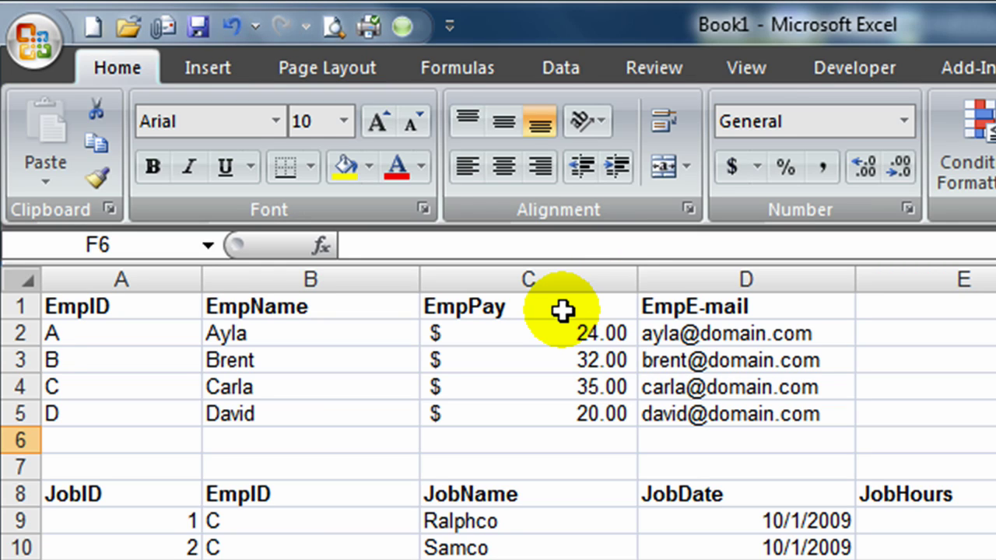
pyautogui.hotkey('alt', 'Tab')
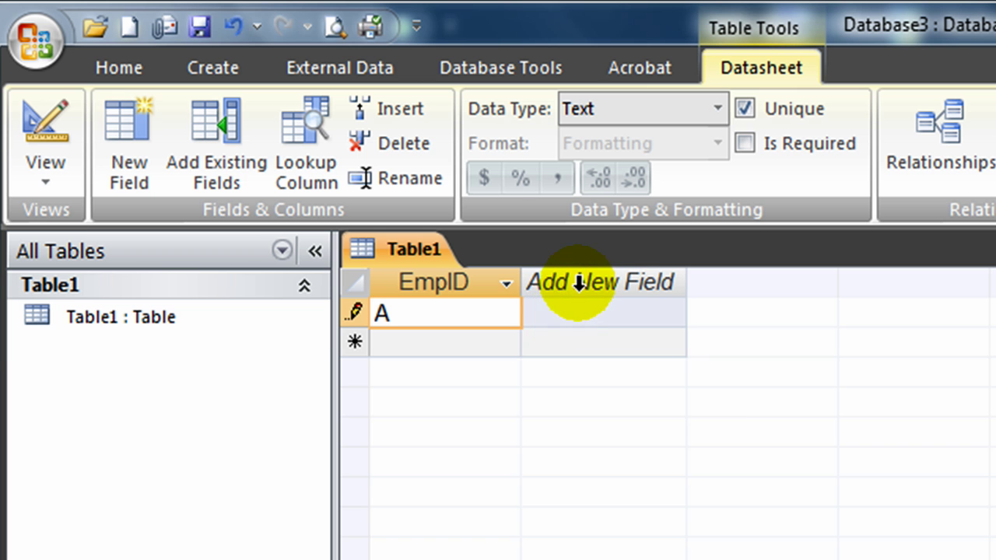
pyautogui.doubleClick(579, 283)
pyautogui.write('EmpName')
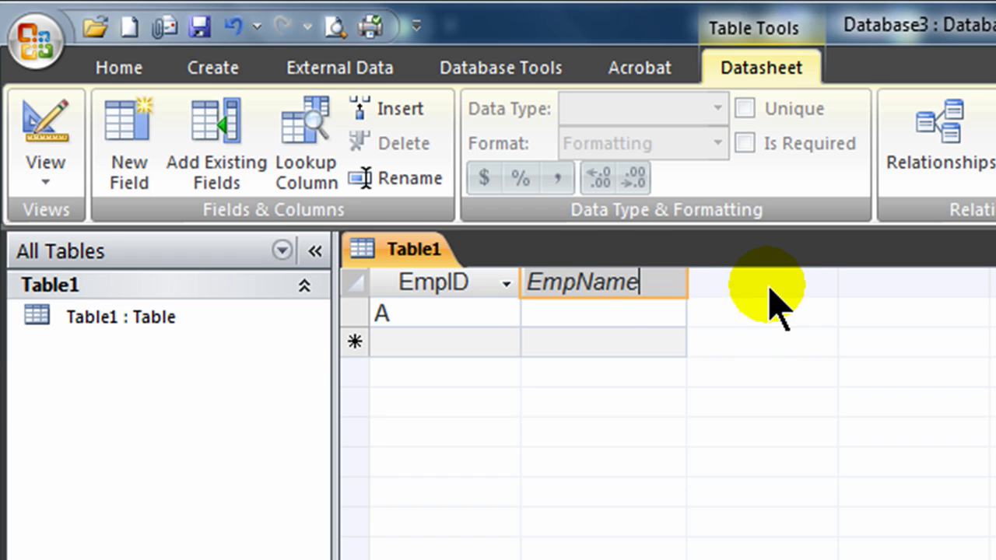
pyautogui.click(624, 314)
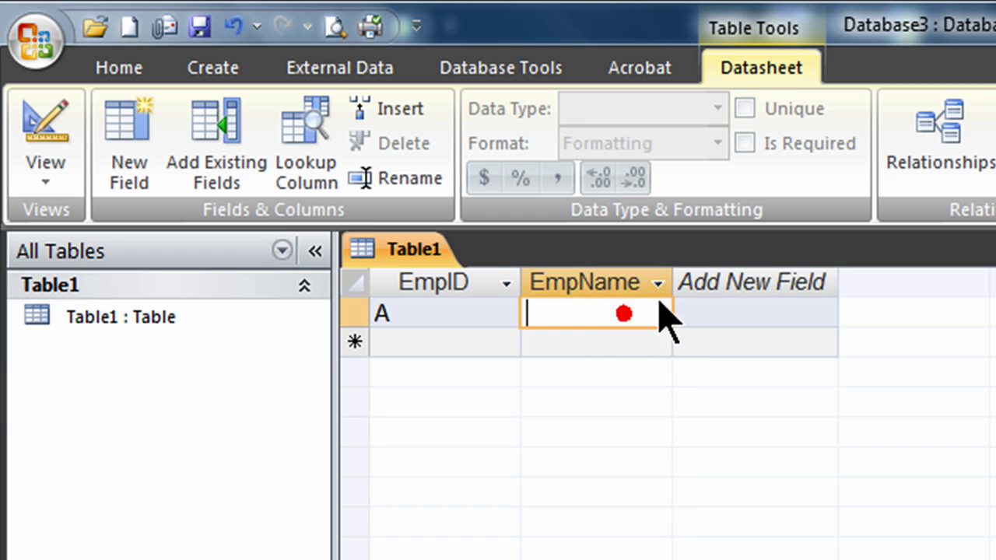
# Step: Add the EmpPay and EmpE-mail fields after EmpName
pyautogui.doubleClick(739, 282)
pyautogui.write('EmpPay')
pyautogui.press('Return')
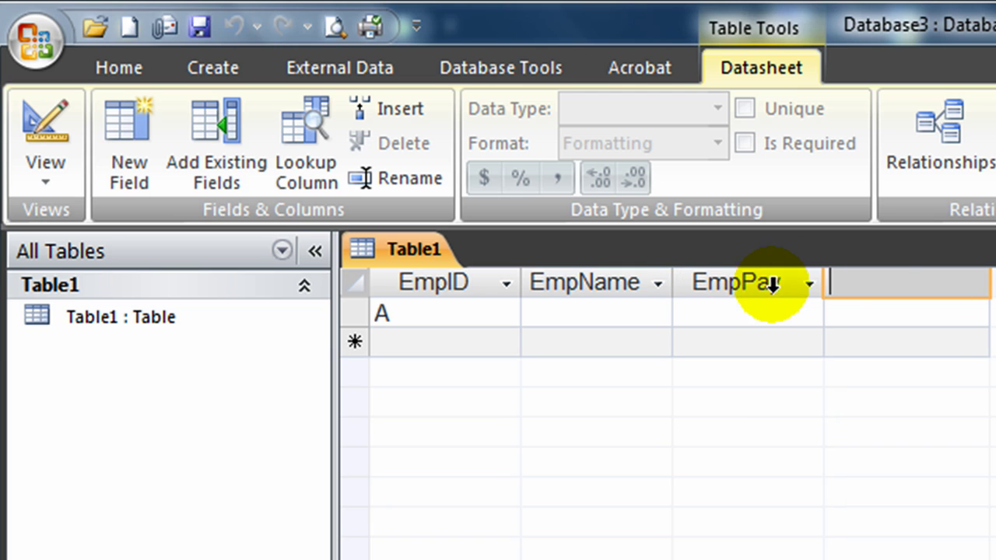
pyautogui.write('EmpE-mail')
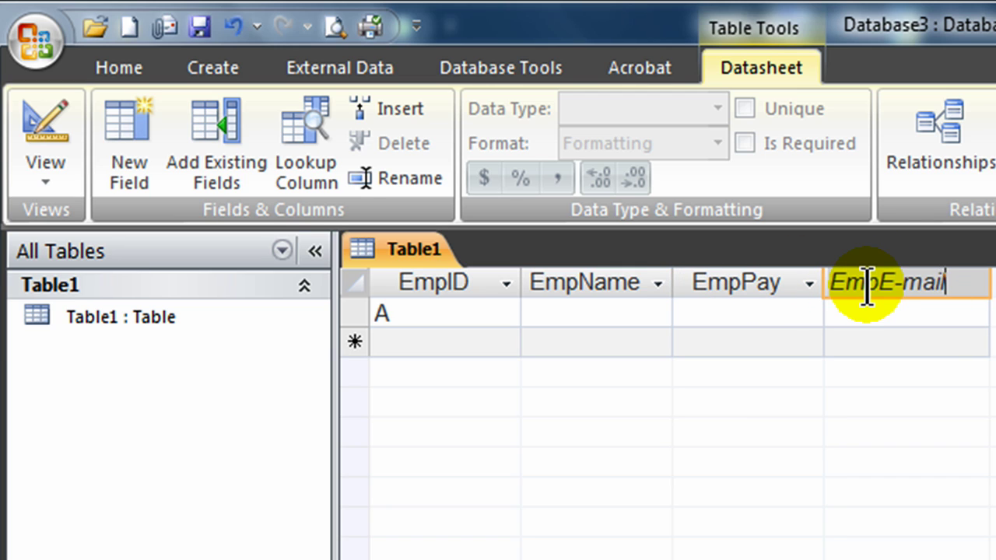
pyautogui.click(618, 311)
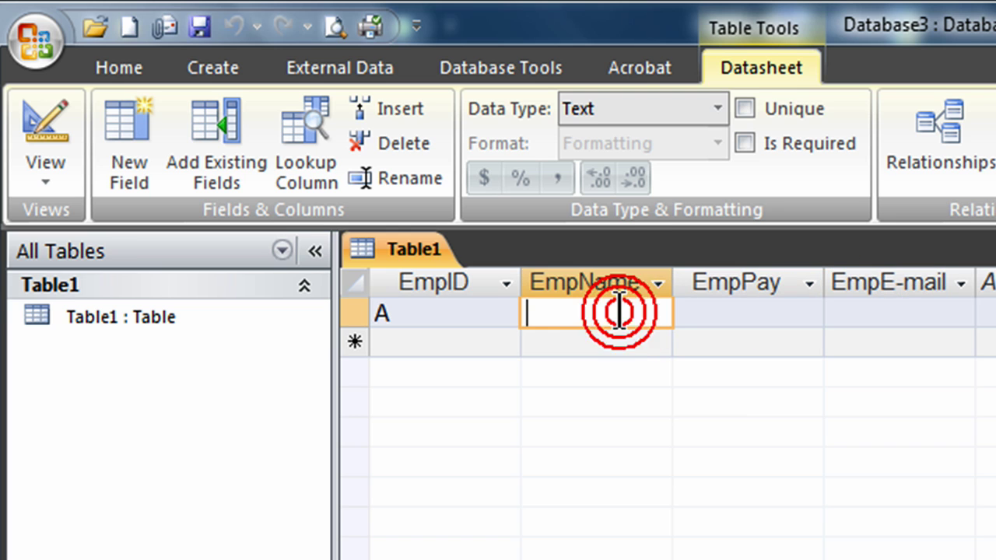
# Step: Check the EmpPay and EmpE-mail data types, keeping EmpE-mail as Text
pyautogui.click(758, 316)
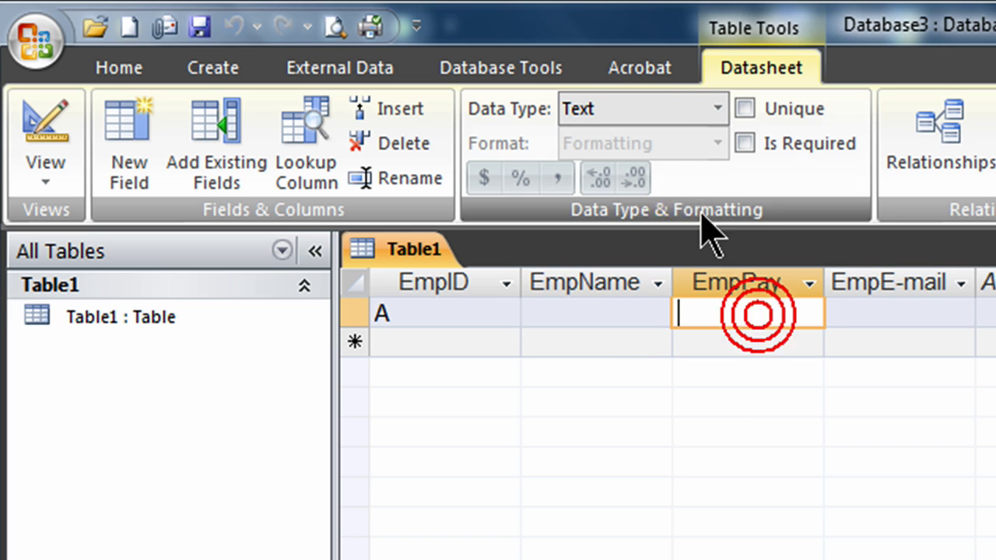
pyautogui.click(917, 313)
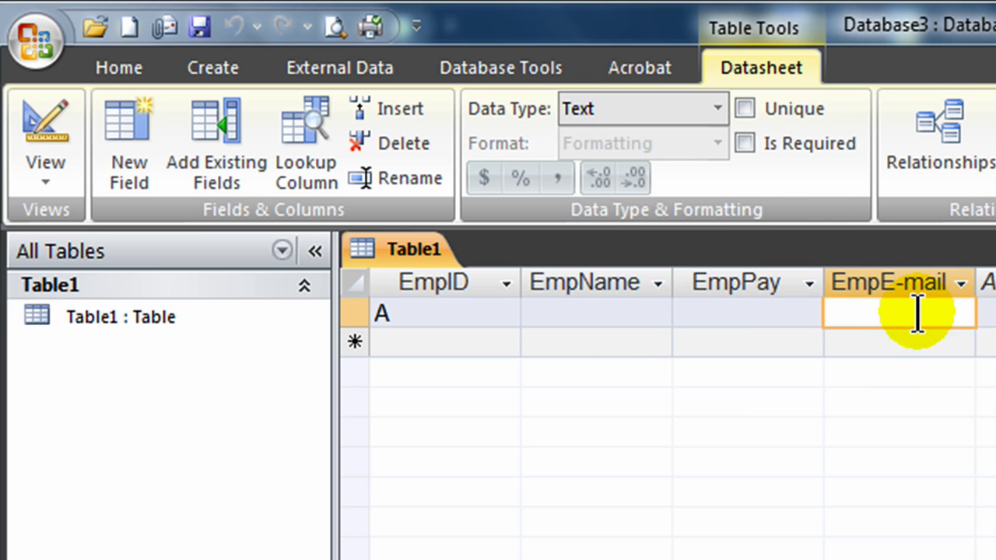
pyautogui.click(717, 109)
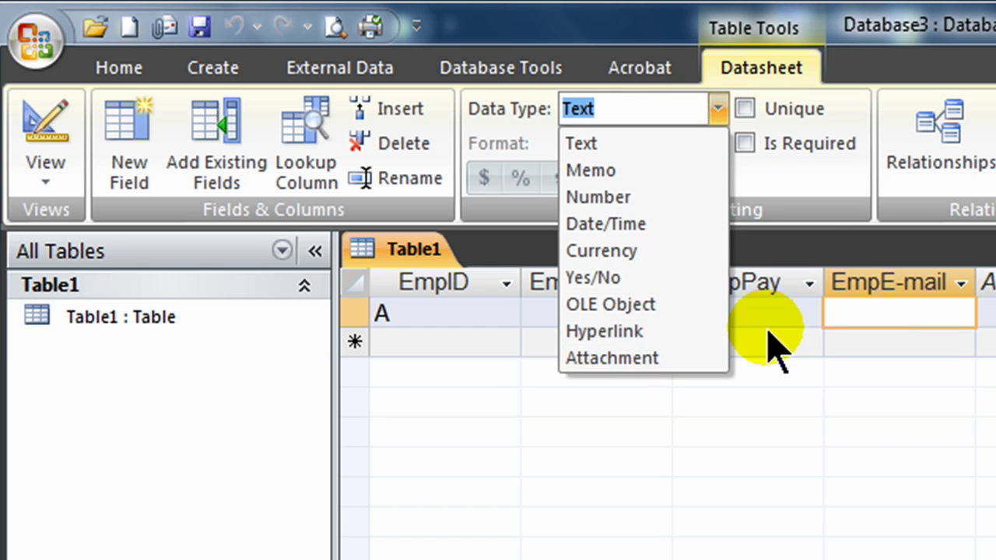
pyautogui.click(848, 313)
pyautogui.click(851, 314)
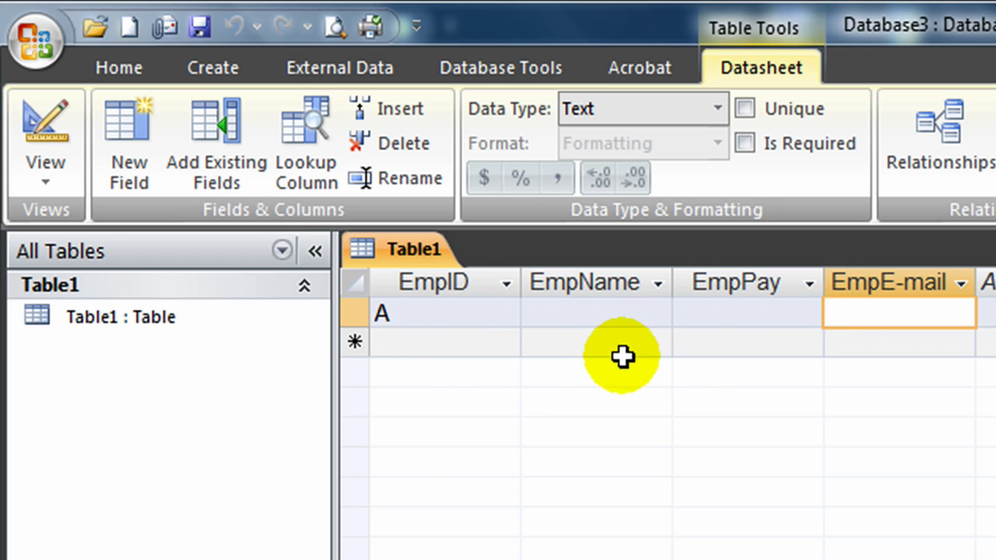
# Step: Fill in employee records A to D using the Excel employee data
pyautogui.click(481, 314)
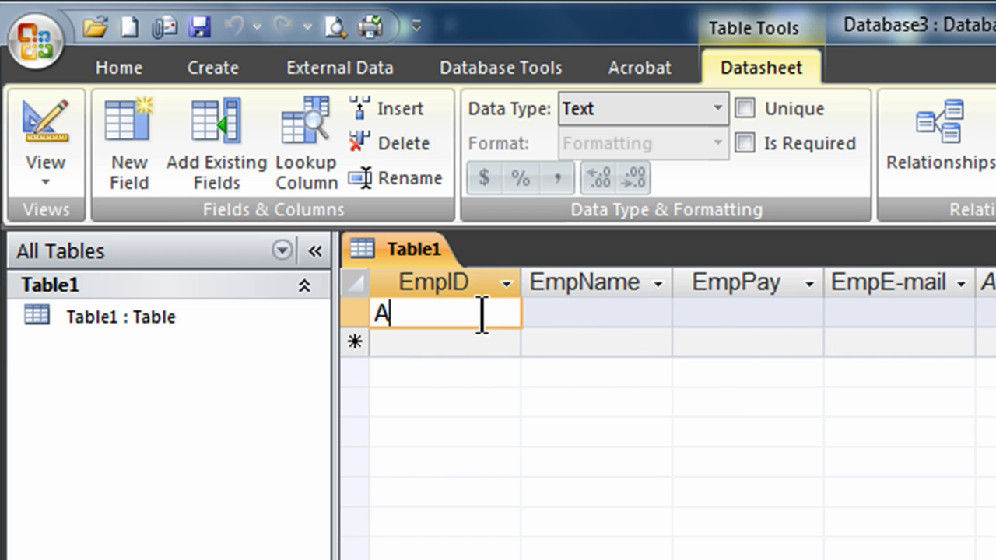
pyautogui.click(481, 313)
pyautogui.press('Tab')
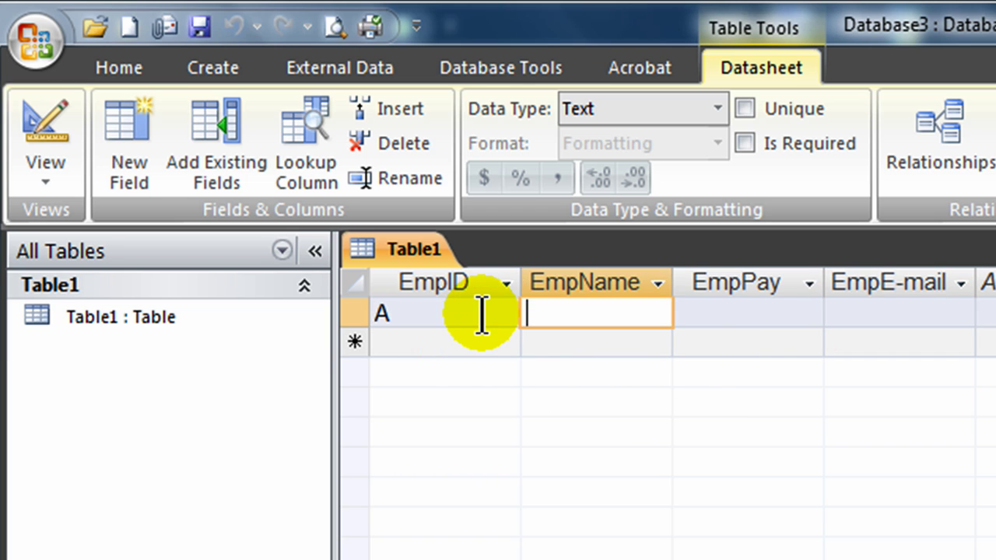
pyautogui.hotkey('alt', 'Tab')
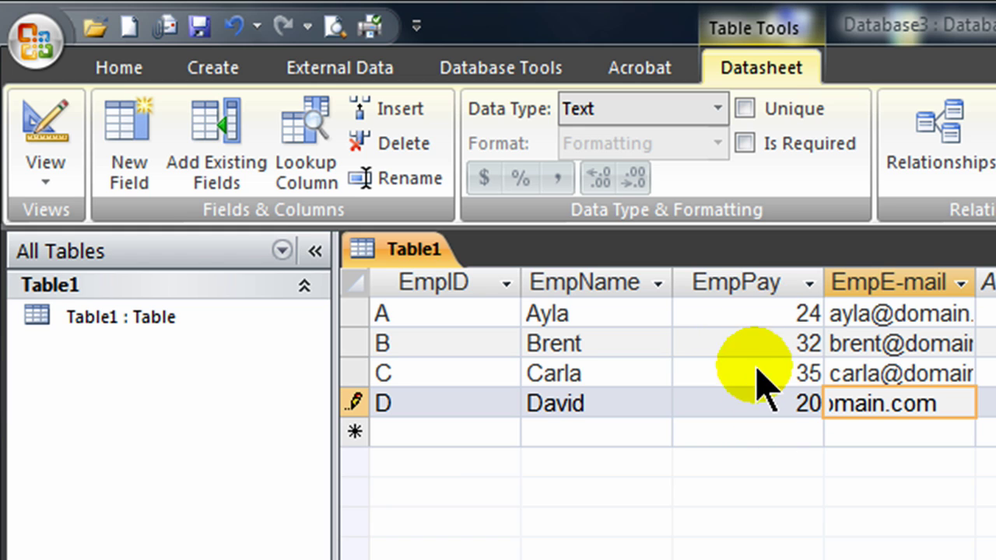
# Step: Change the EmpPay field's data type to Currency
pyautogui.click(751, 313)
pyautogui.click(740, 364)
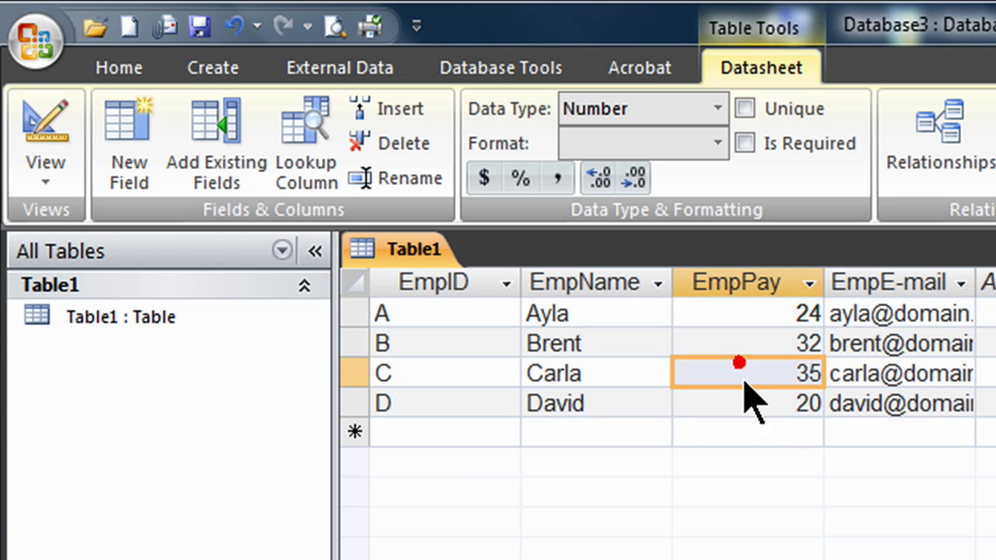
pyautogui.click(743, 397)
pyautogui.click(750, 321)
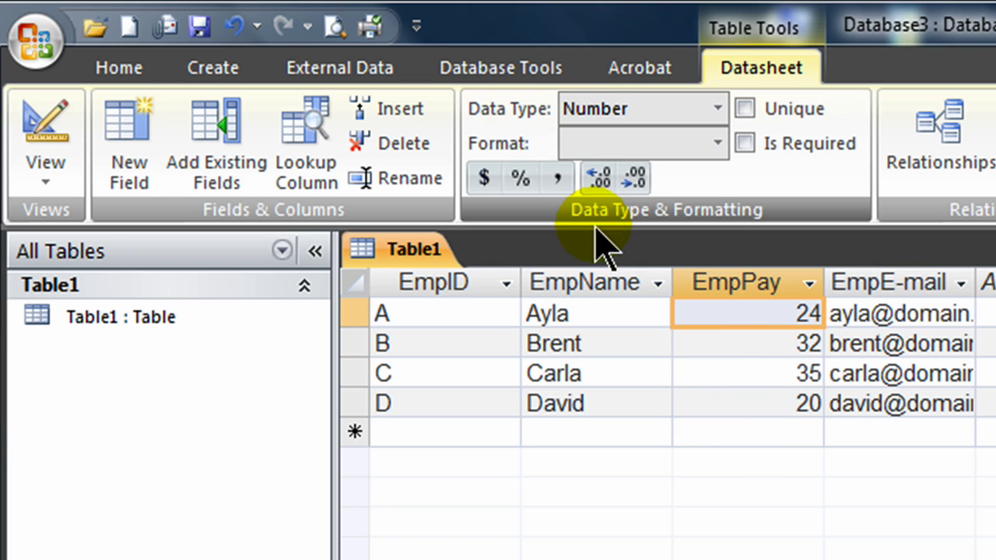
pyautogui.click(719, 110)
pyautogui.click(631, 253)
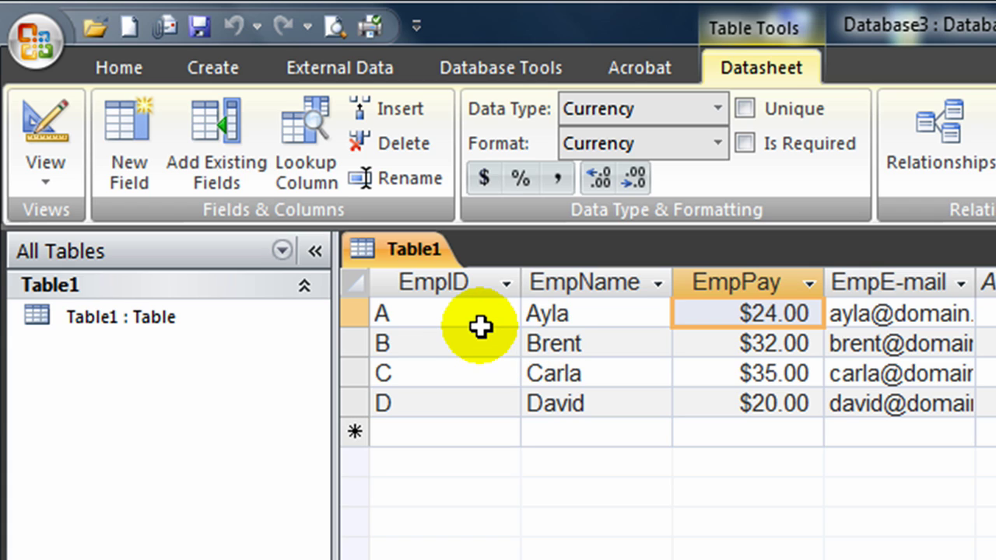
# Step: Review each field's settings, confirming EmpID is unique
pyautogui.click(454, 319)
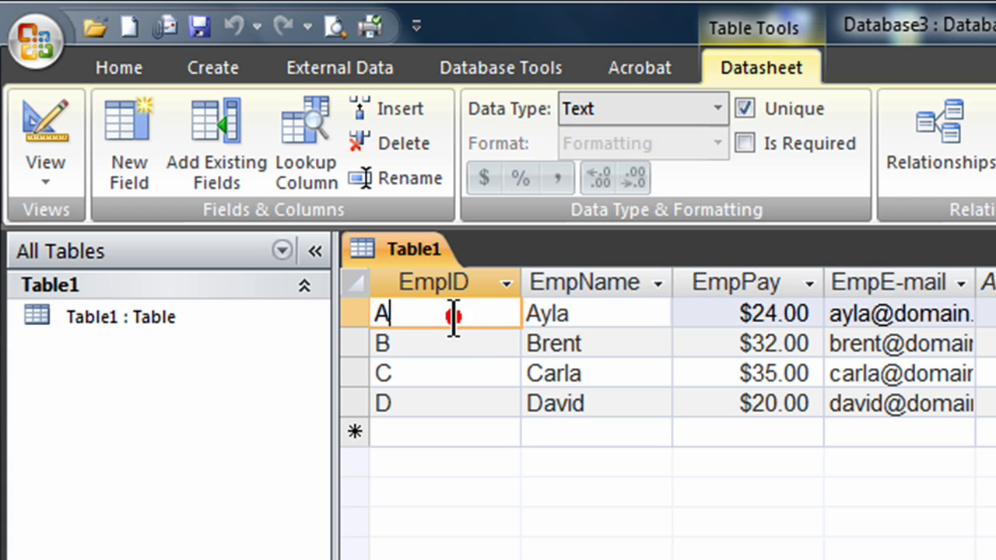
pyautogui.click(596, 321)
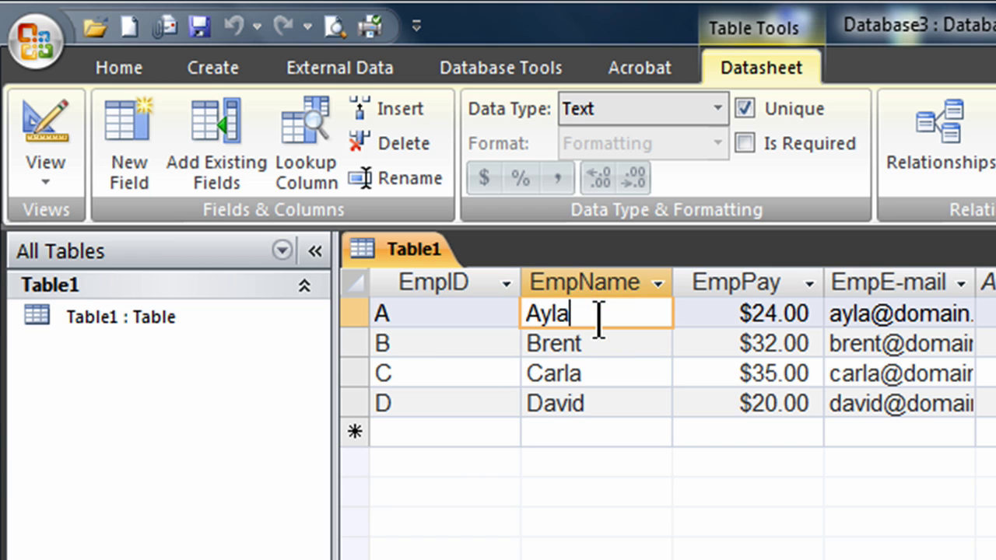
pyautogui.click(730, 317)
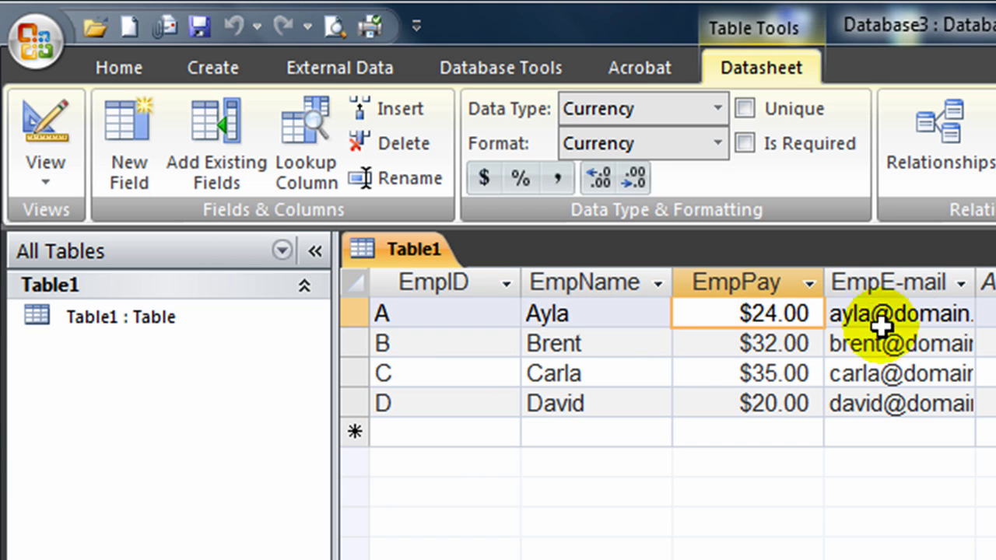
pyautogui.click(909, 317)
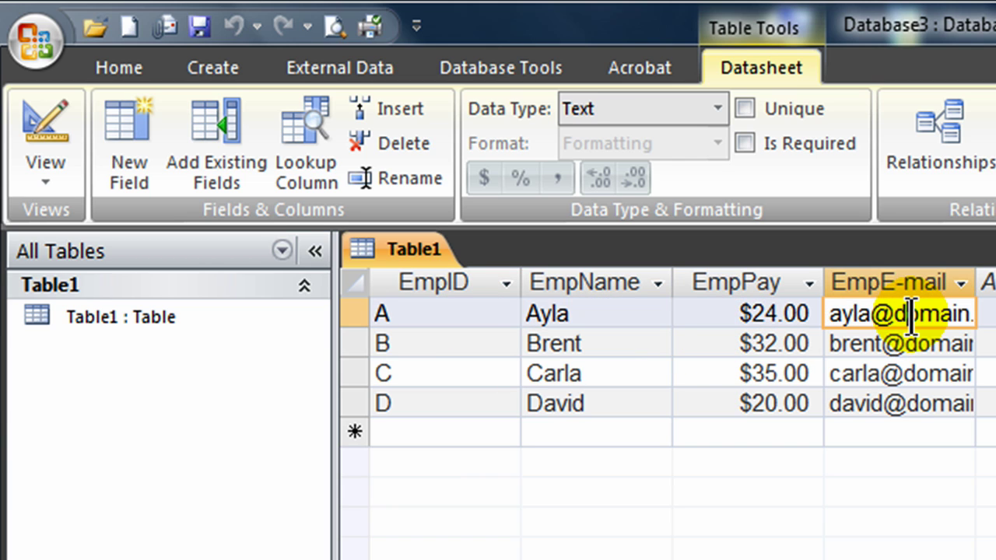
pyautogui.click(417, 316)
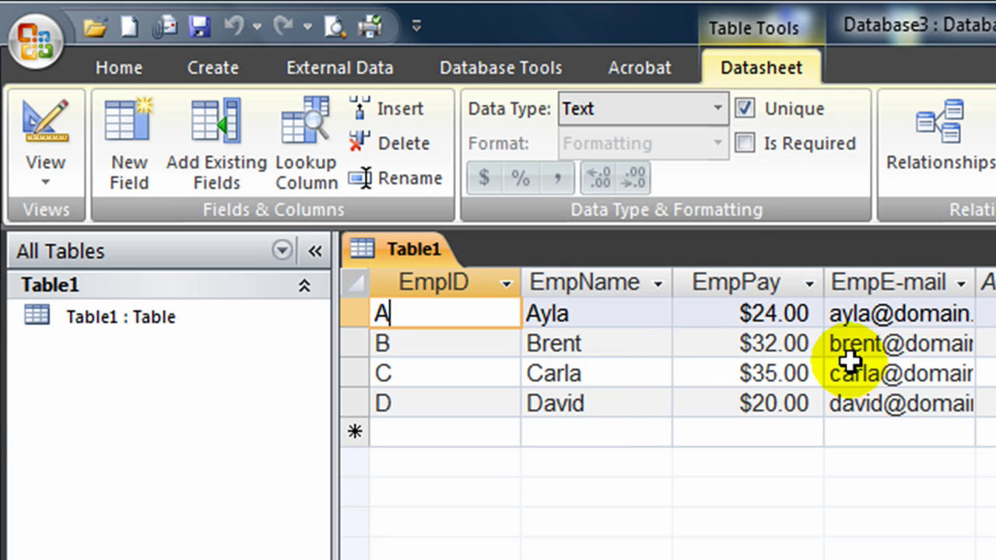
# Step: Save the table as Employees while switching to Design view
pyautogui.click(56, 190)
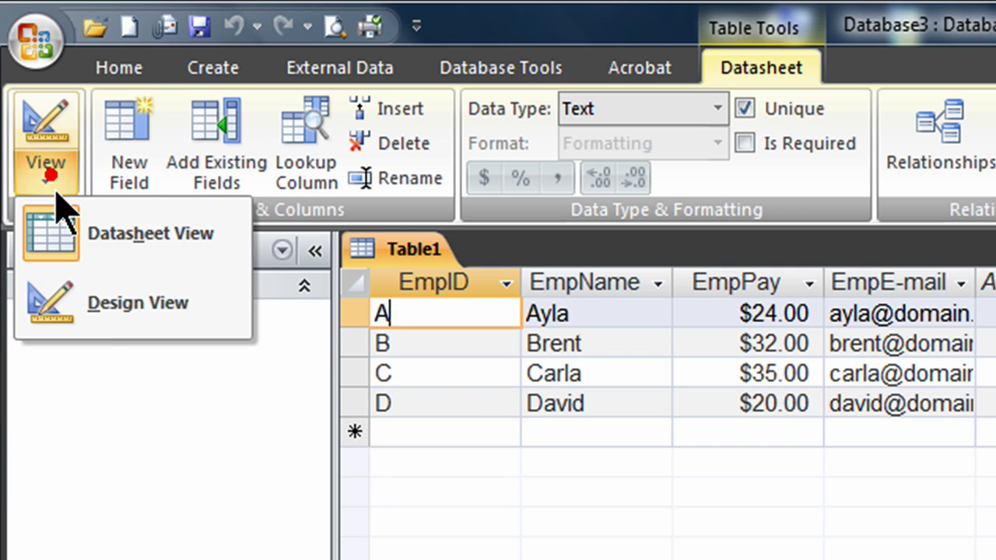
pyautogui.click(102, 327)
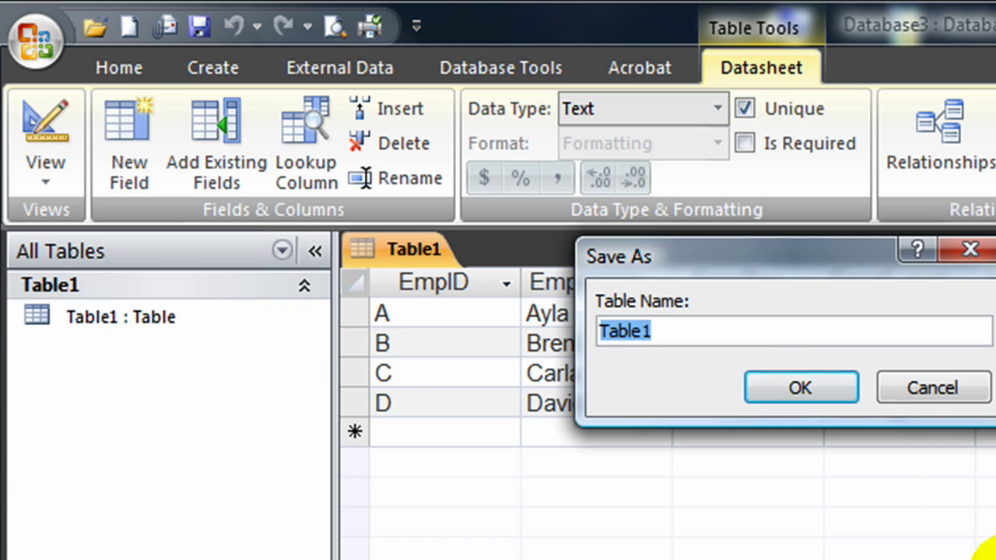
pyautogui.write('Employees')
pyautogui.press('Return')
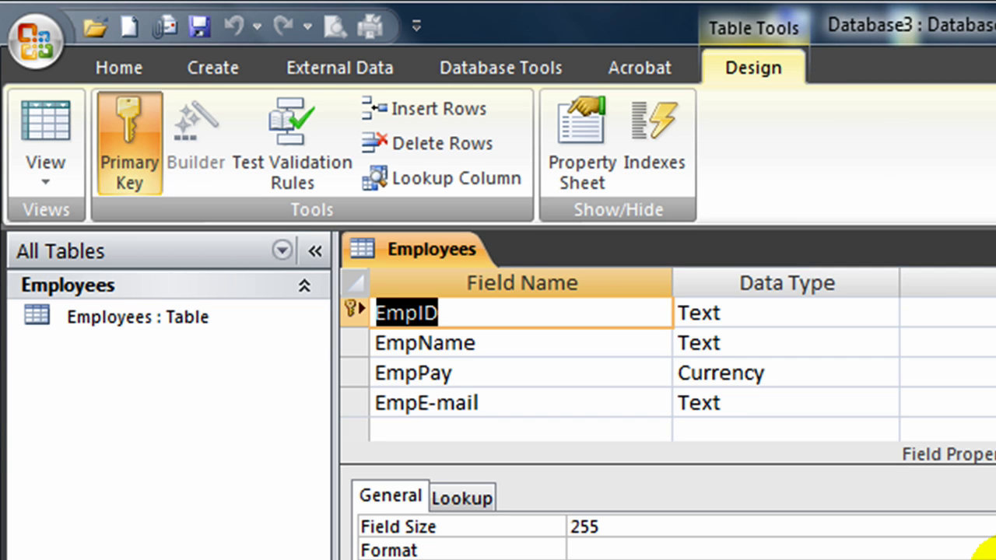
# Step: Toggle between Datasheet and Design views, finishing in Design view
pyautogui.click(48, 188)
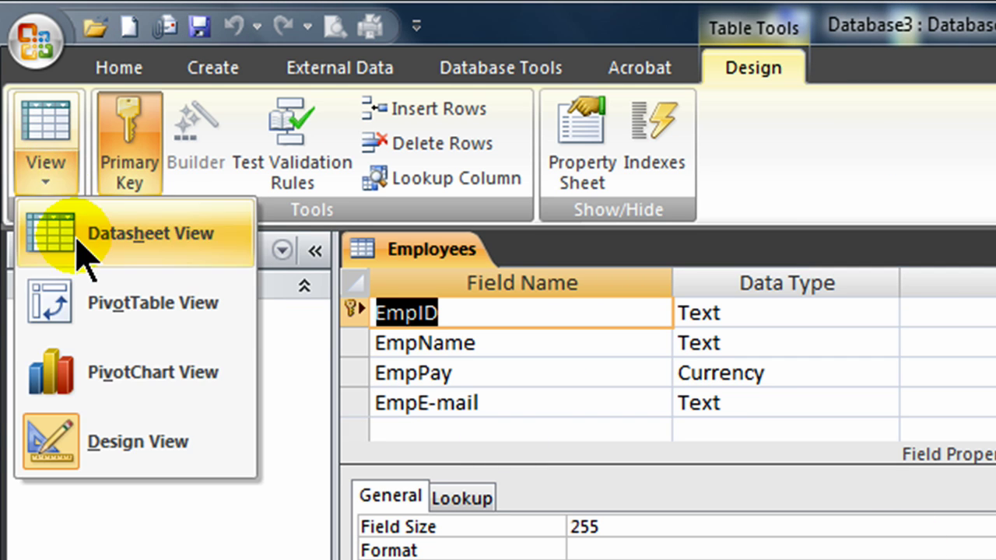
pyautogui.click(78, 241)
pyautogui.click(41, 175)
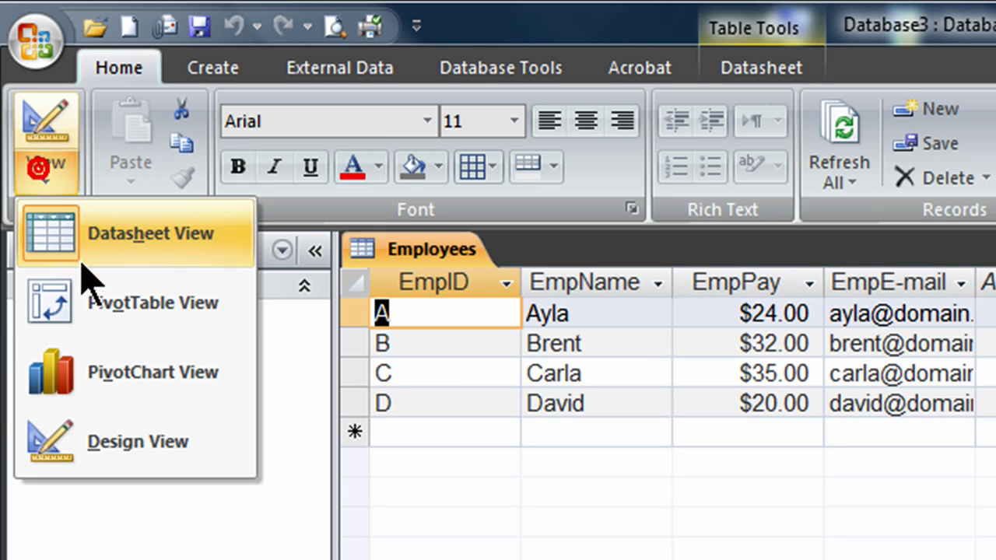
pyautogui.click(134, 452)
pyautogui.click(53, 152)
pyautogui.click(48, 134)
pyautogui.click(49, 133)
pyautogui.click(48, 134)
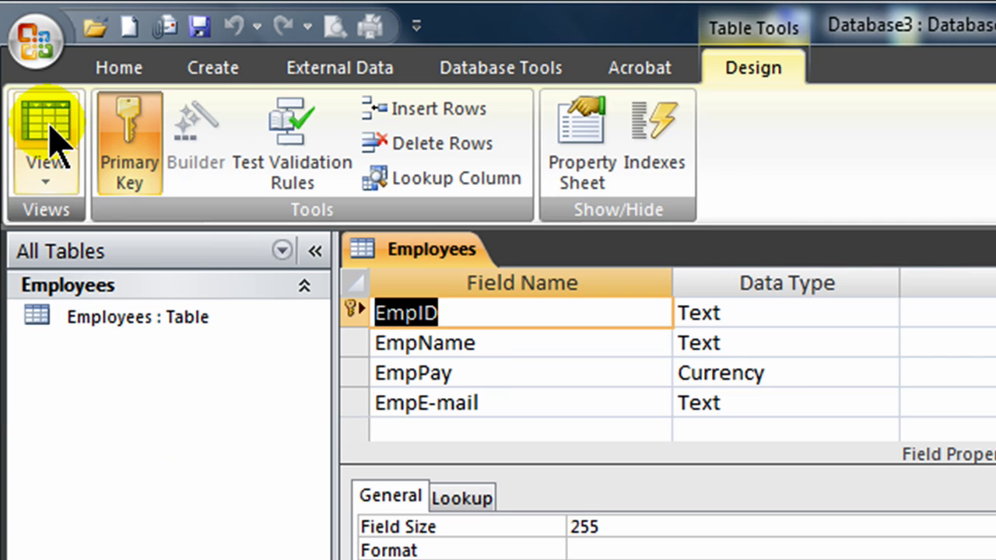
pyautogui.click(49, 137)
pyautogui.click(50, 135)
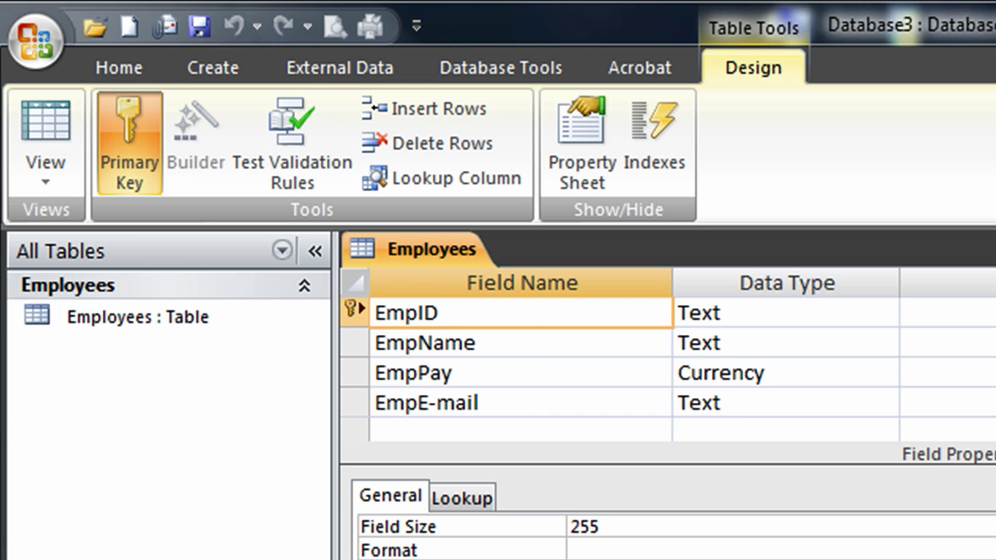
# Step: Review the employee rows A2:D2 and A5:D5 in the Excel Book1 workbook
pyautogui.click(802, 35)
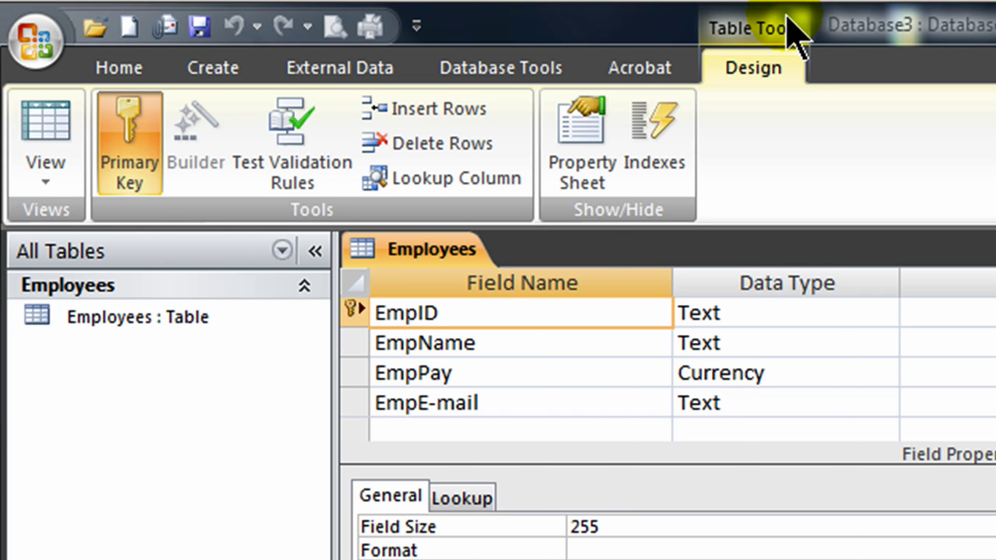
pyautogui.hotkey('alt', 'Tab')
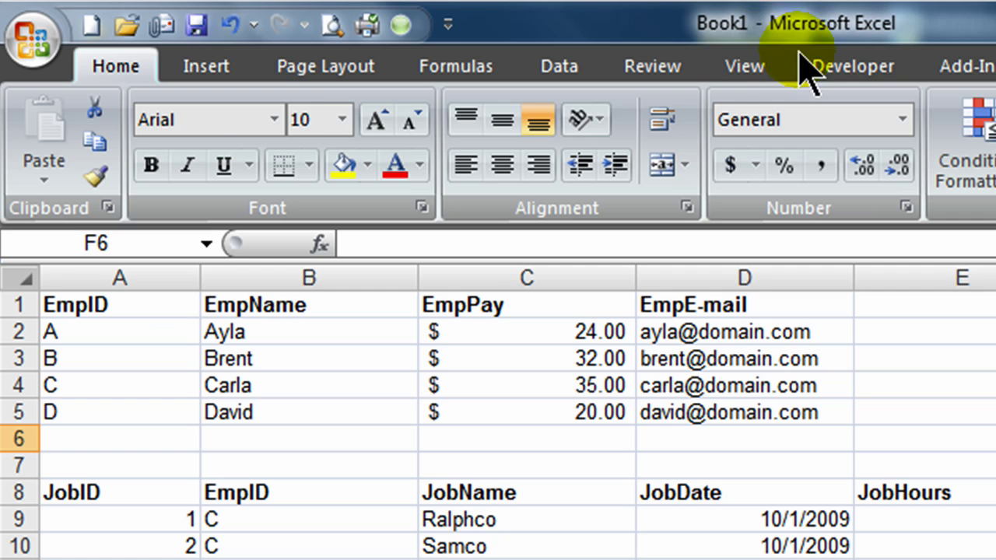
pyautogui.click(80, 334)
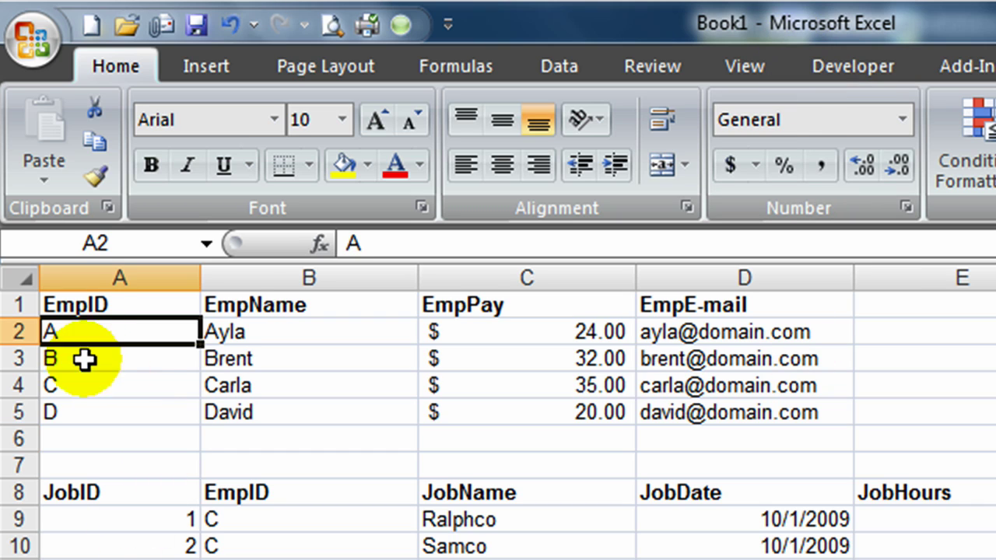
pyautogui.click(82, 356)
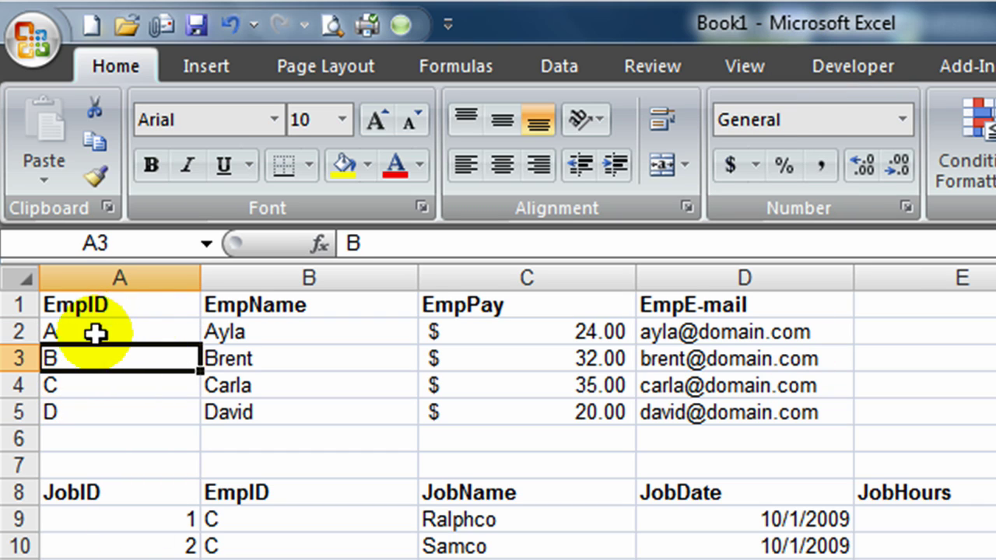
pyautogui.moveTo(95, 334); pyautogui.dragTo(747, 331)
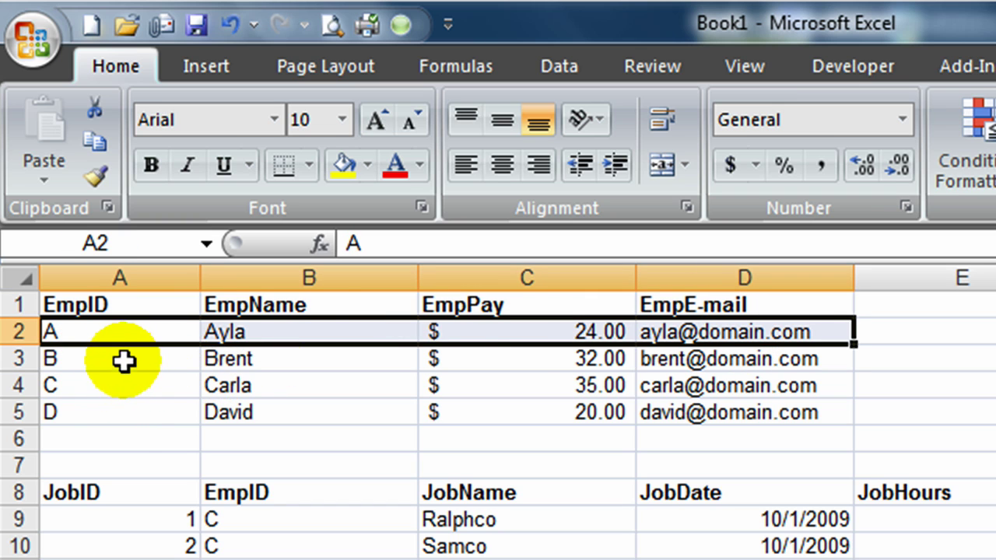
pyautogui.moveTo(119, 421); pyautogui.dragTo(697, 409)
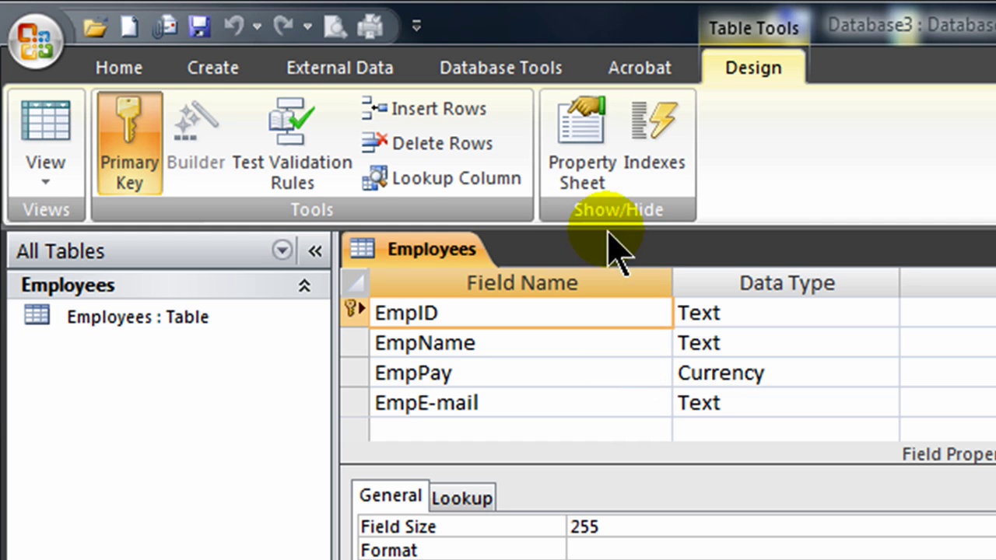
# Step: Start a new table in Design view with JobID as an AutoNumber field
pyautogui.click(218, 69)
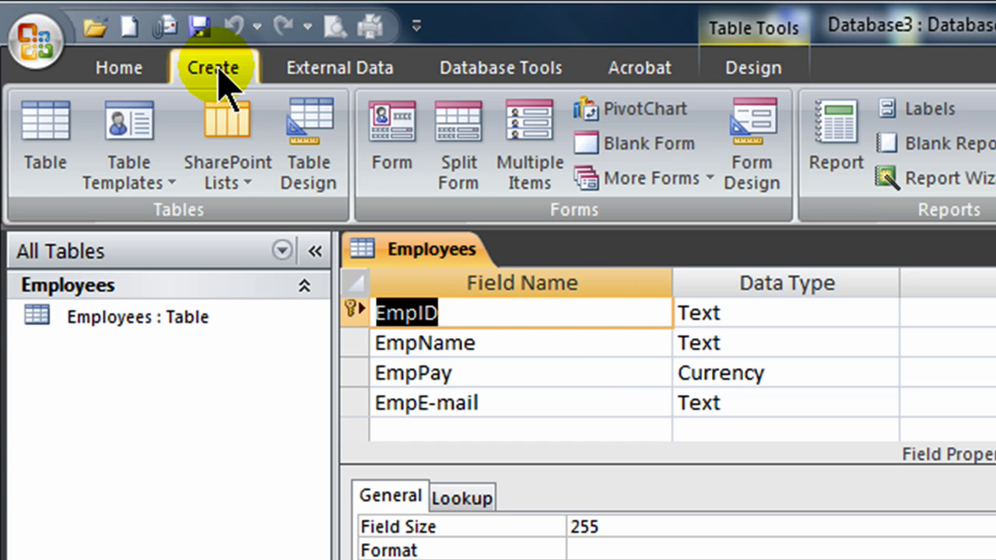
pyautogui.click(306, 185)
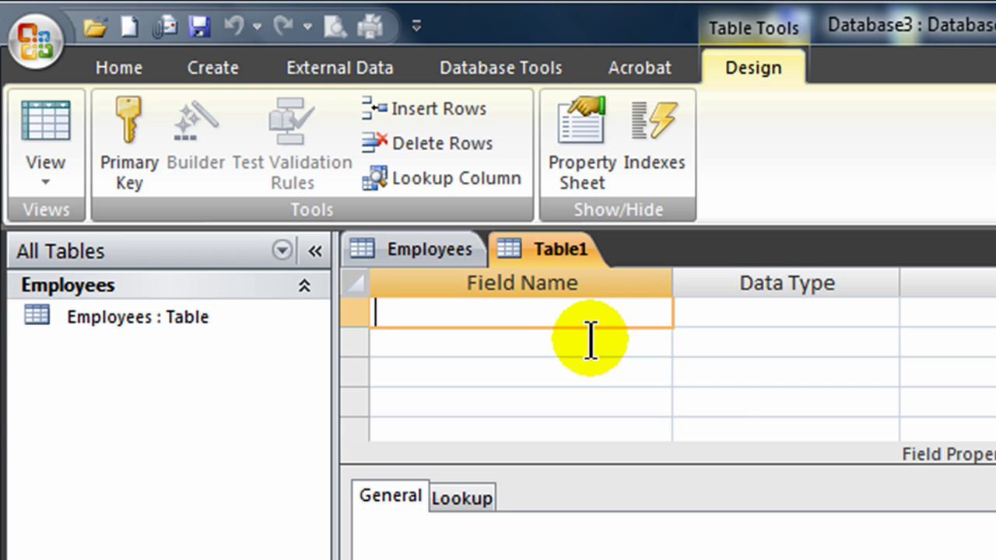
pyautogui.write('JobID')
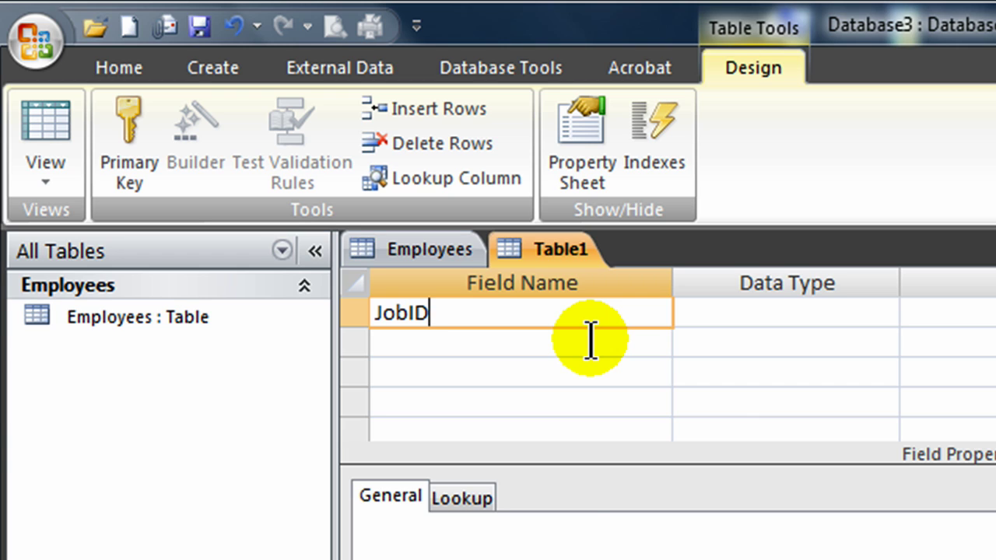
pyautogui.press('Tab')
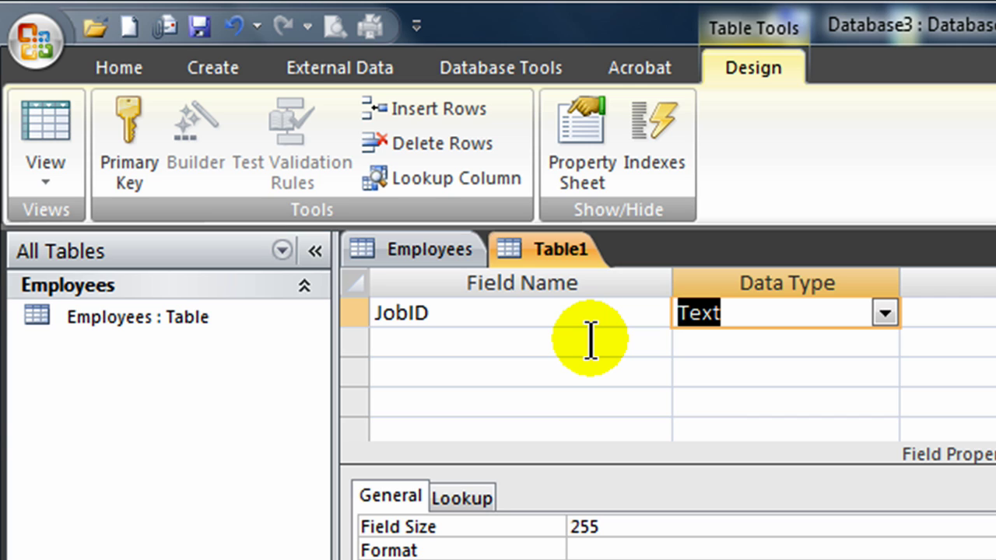
pyautogui.write('autoNumber')
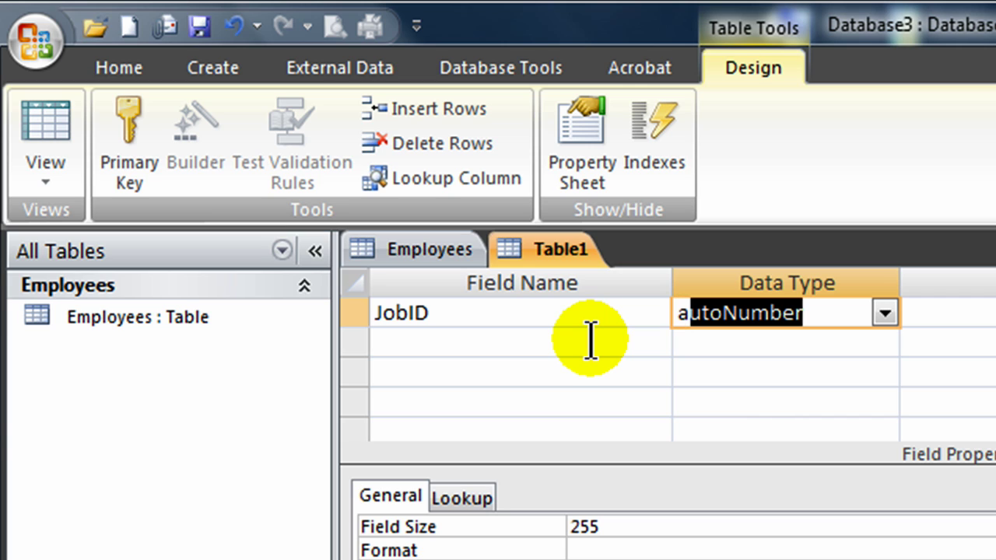
pyautogui.press('Tab')
pyautogui.press('Tab')
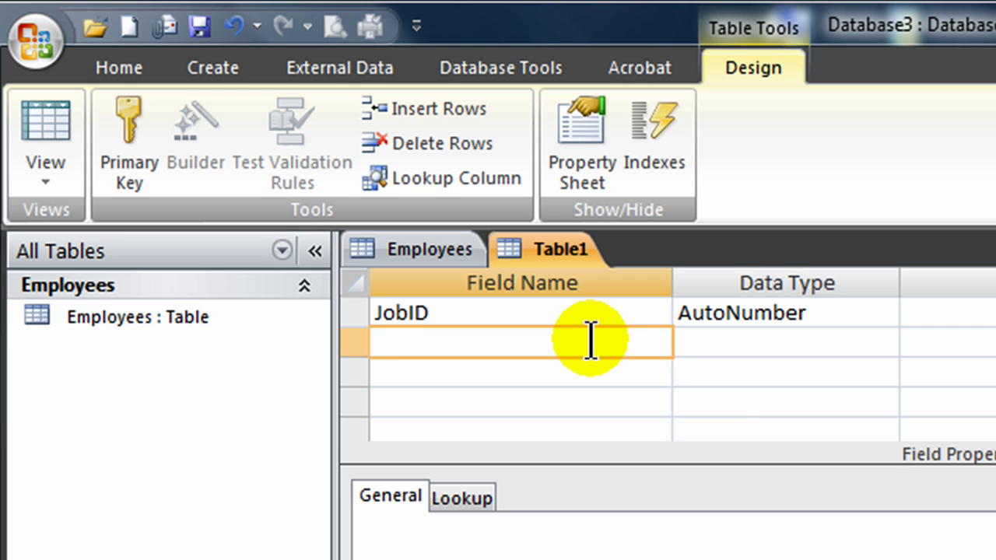
# Step: Add JobName and EmpID as Text fields, then view the job EmpIDs in Excel
pyautogui.write('JobName')
pyautogui.press('Tab')
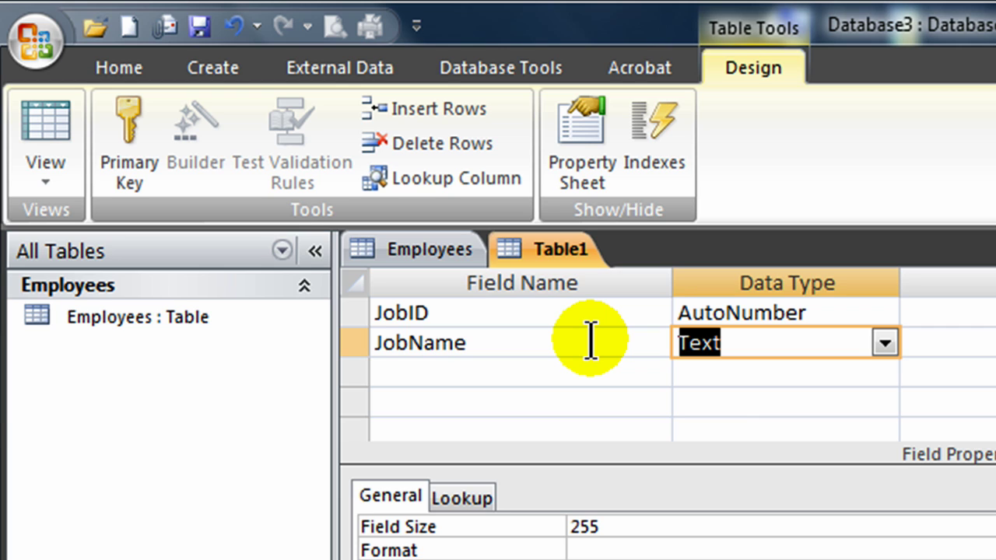
pyautogui.press('Tab')
pyautogui.press('Tab')
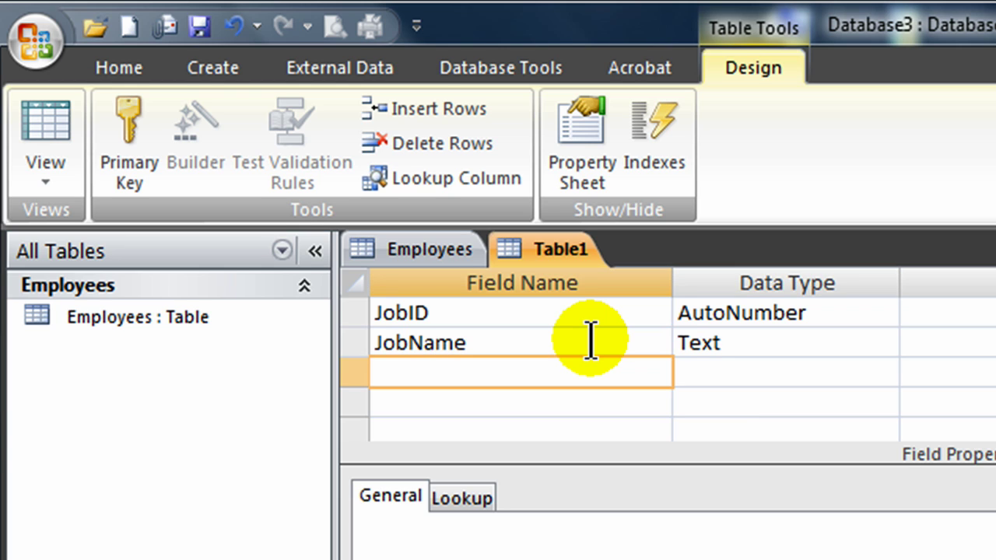
pyautogui.write('EmpID')
pyautogui.press('Tab')
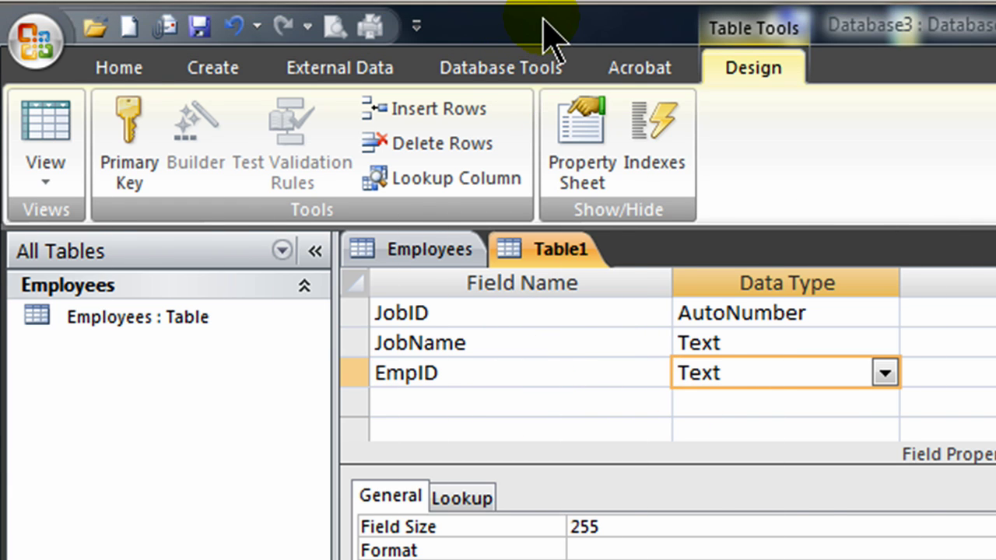
pyautogui.hotkey('alt', 'Tab')
pyautogui.click(264, 522)
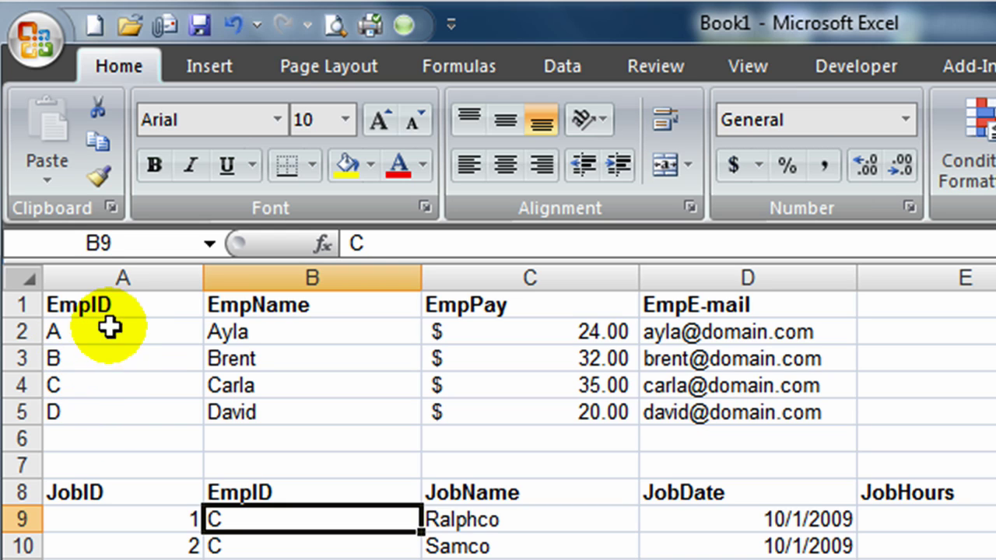
# Step: Select the employee EmpIDs (A1:A5) and job EmpIDs (B8:B13) to compare them
pyautogui.moveTo(123, 304); pyautogui.dragTo(119, 412)
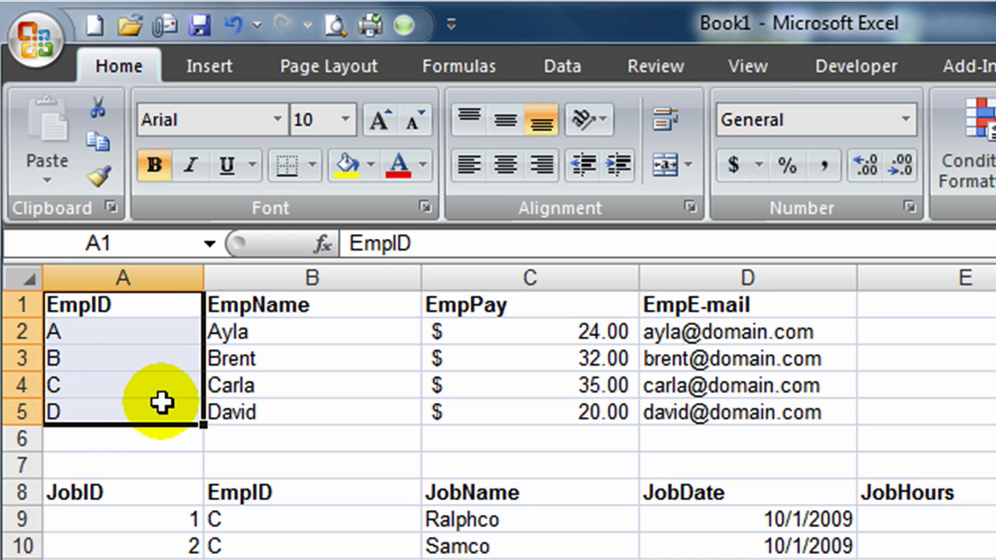
pyautogui.moveTo(314, 493); pyautogui.dragTo(314, 557)
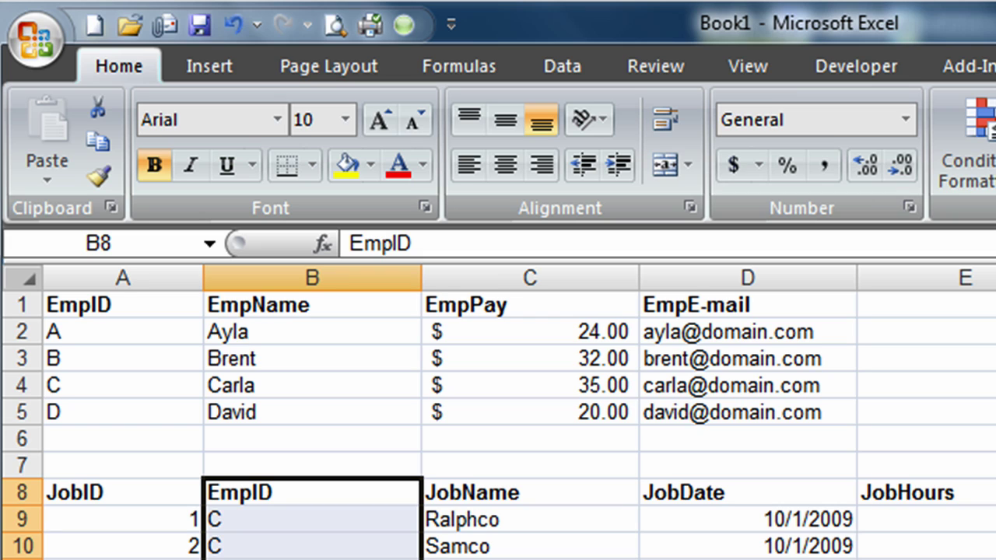
pyautogui.click(128, 363)
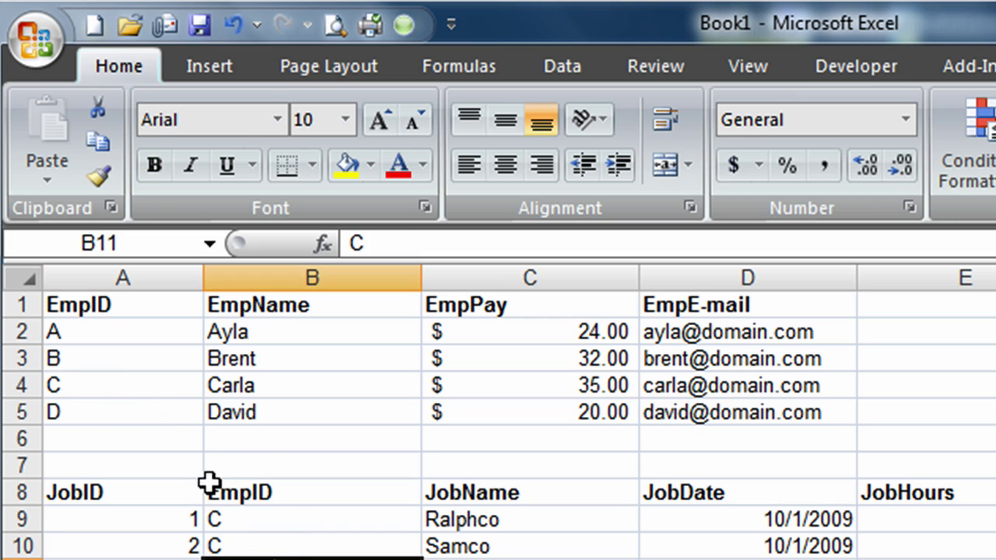
pyautogui.click(134, 363)
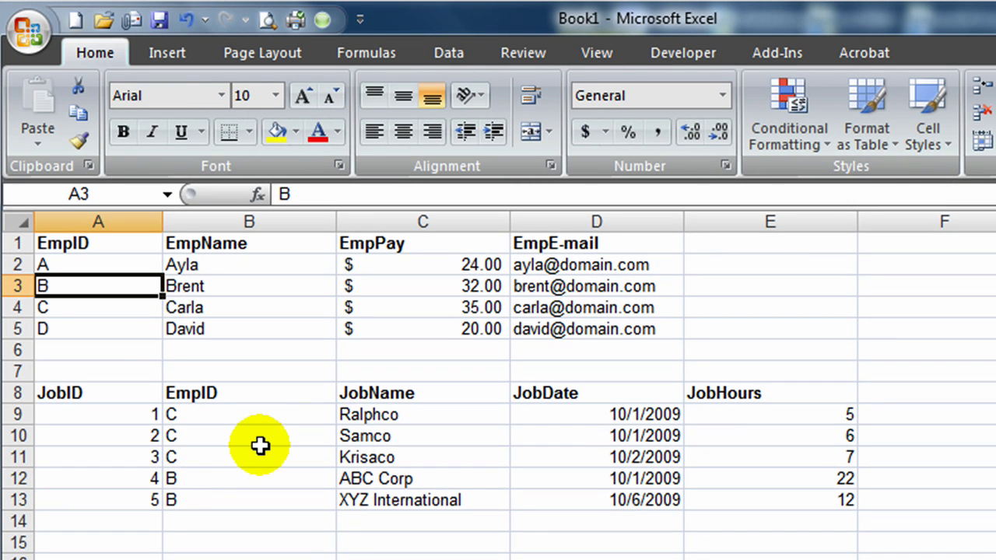
pyautogui.click(103, 245)
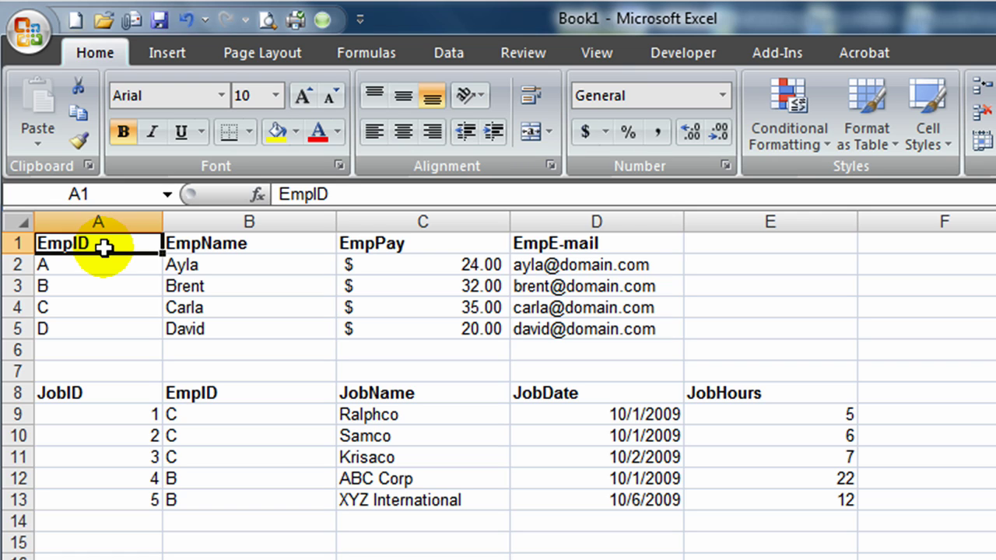
pyautogui.moveTo(240, 395); pyautogui.dragTo(251, 493)
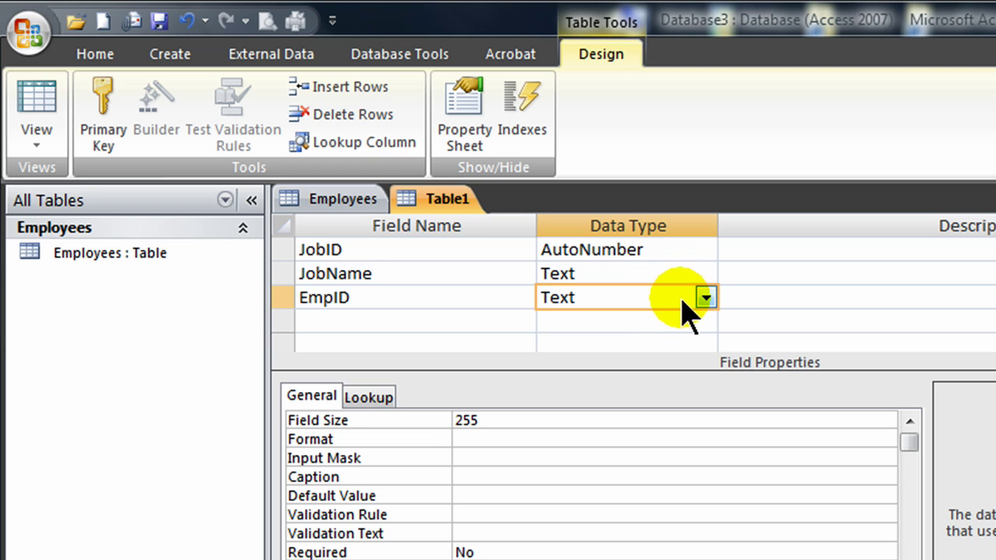
# Step: Add a JobDate field with the Date/Time data type
pyautogui.click(667, 299)
pyautogui.press('Tab')
pyautogui.press('Tab')
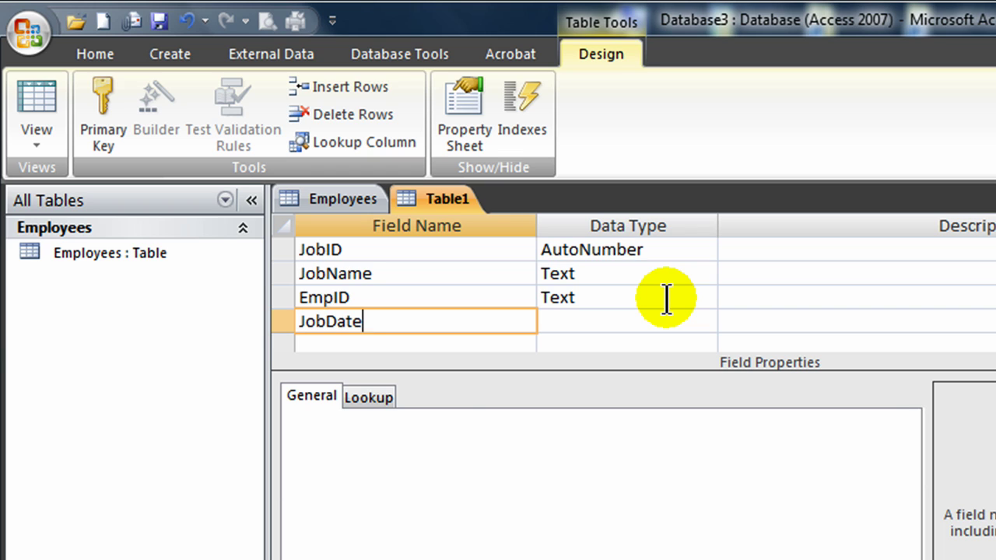
pyautogui.write('JobDate')
pyautogui.press('Tab')
pyautogui.press('Tab')
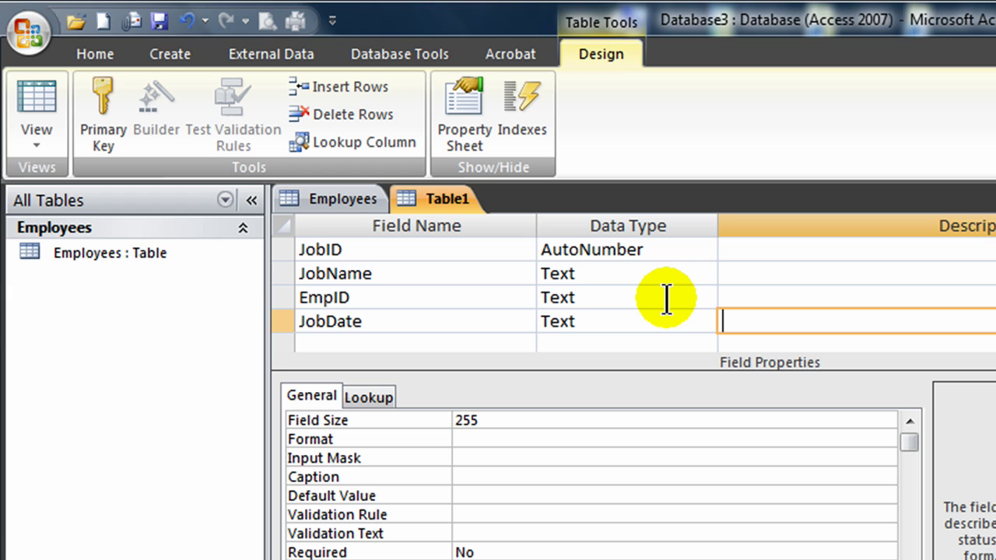
pyautogui.click(706, 322)
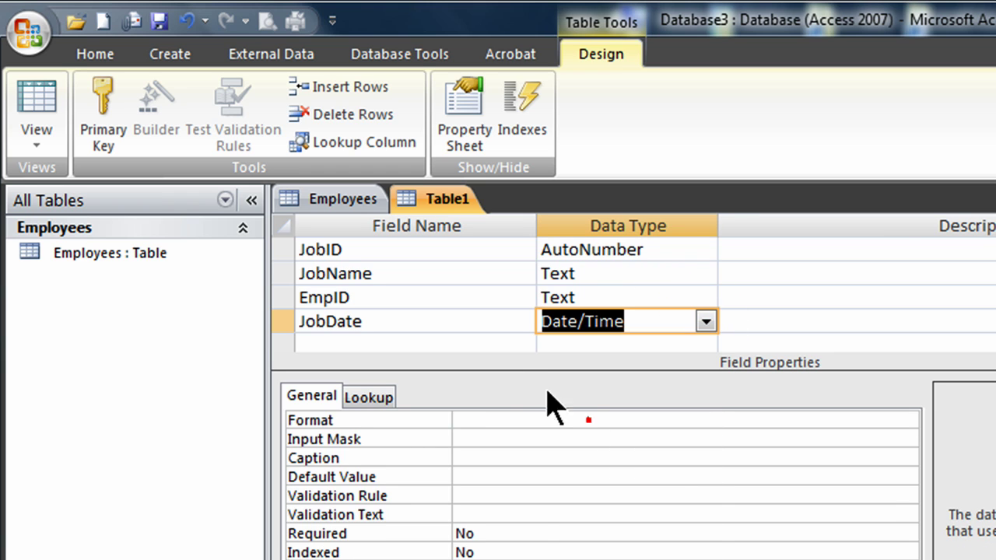
pyautogui.click(492, 342)
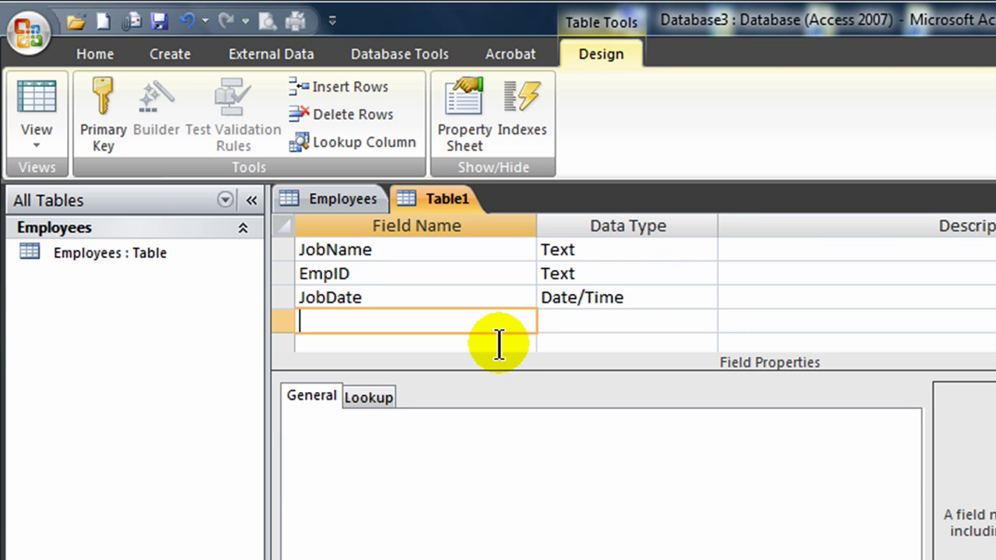
# Step: Add a JobHours field with the Number data type
pyautogui.write('JobHours')
pyautogui.press('Tab')
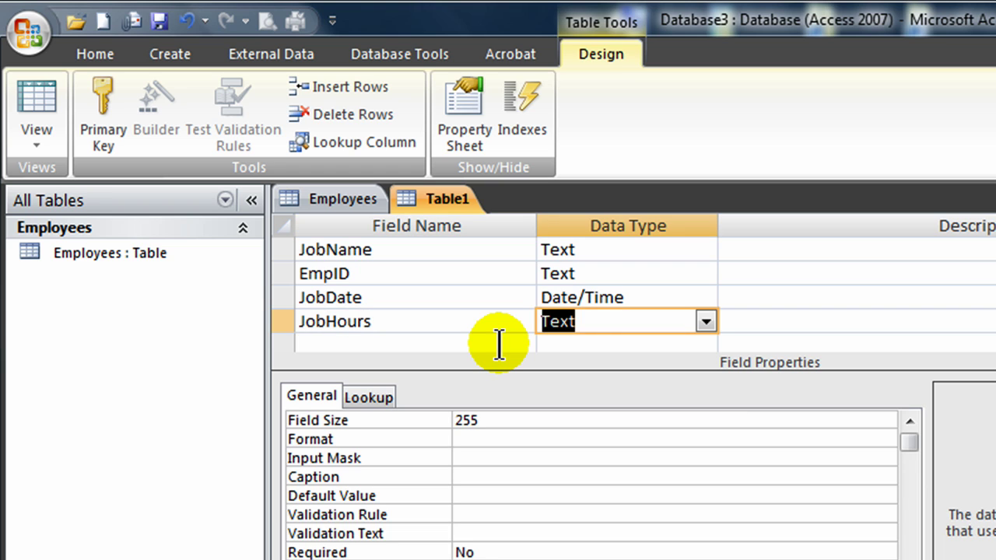
pyautogui.write('number')
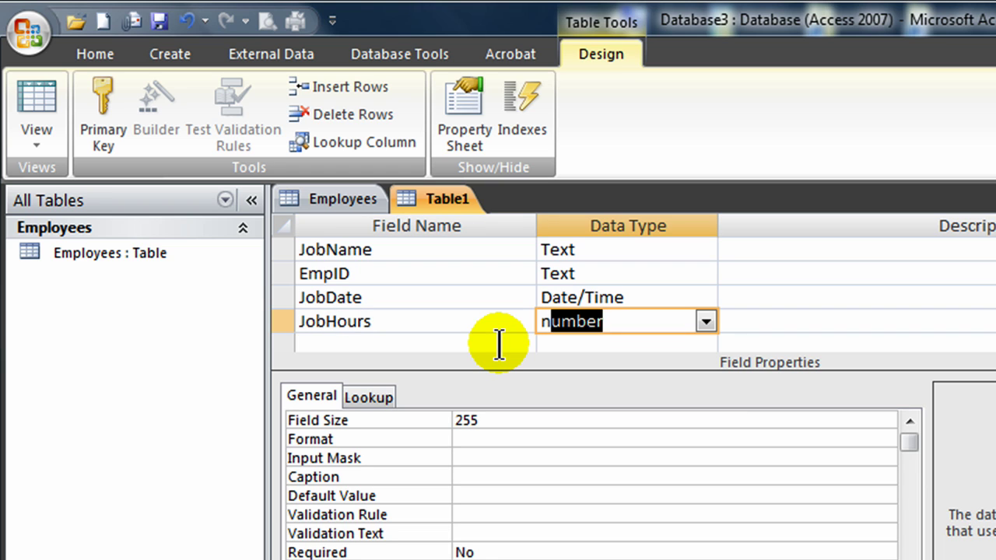
pyautogui.scroll(1, 488, 311)
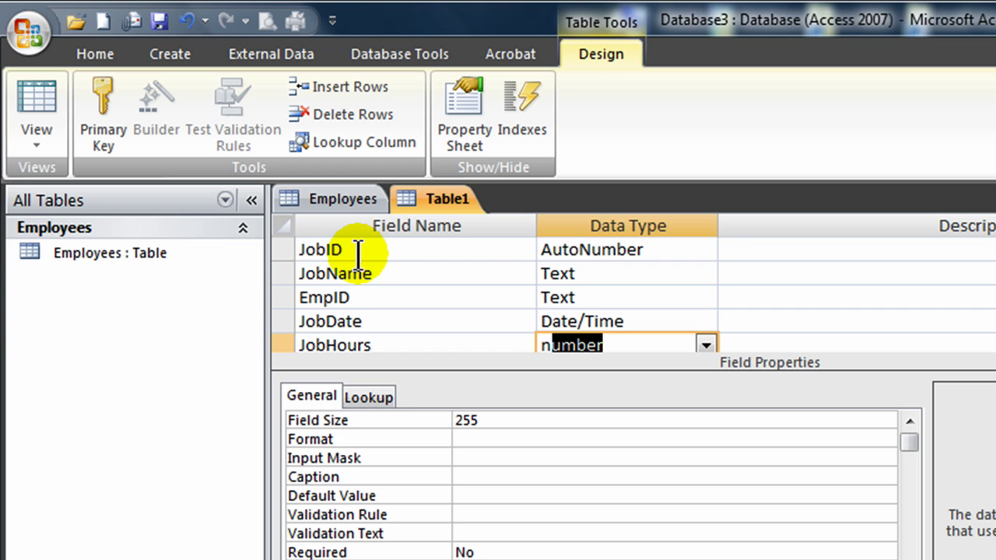
# Step: Select the JobID row and set it as the primary key
pyautogui.click(279, 249)
pyautogui.click(326, 249)
pyautogui.click(577, 249)
pyautogui.click(279, 249)
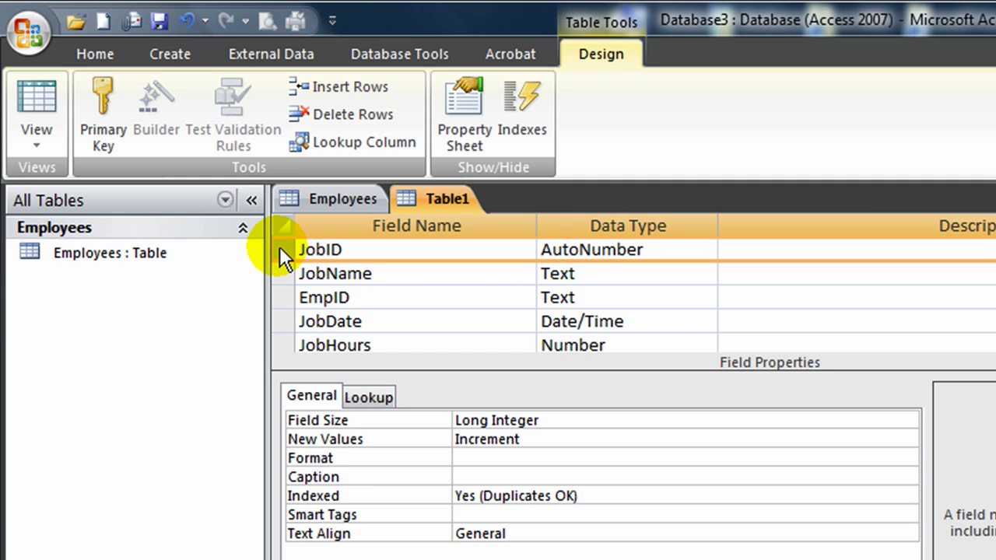
pyautogui.rightClick(279, 247)
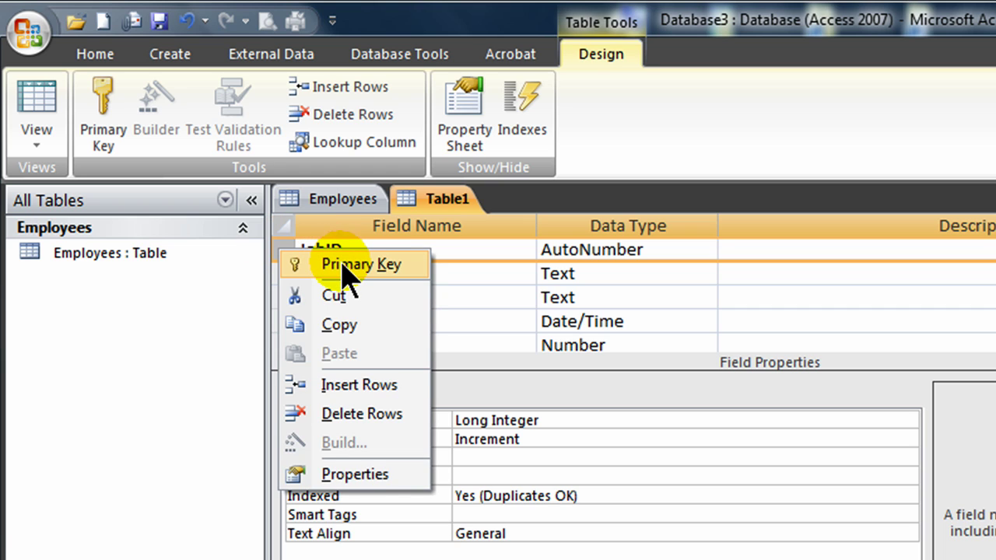
pyautogui.click(281, 247)
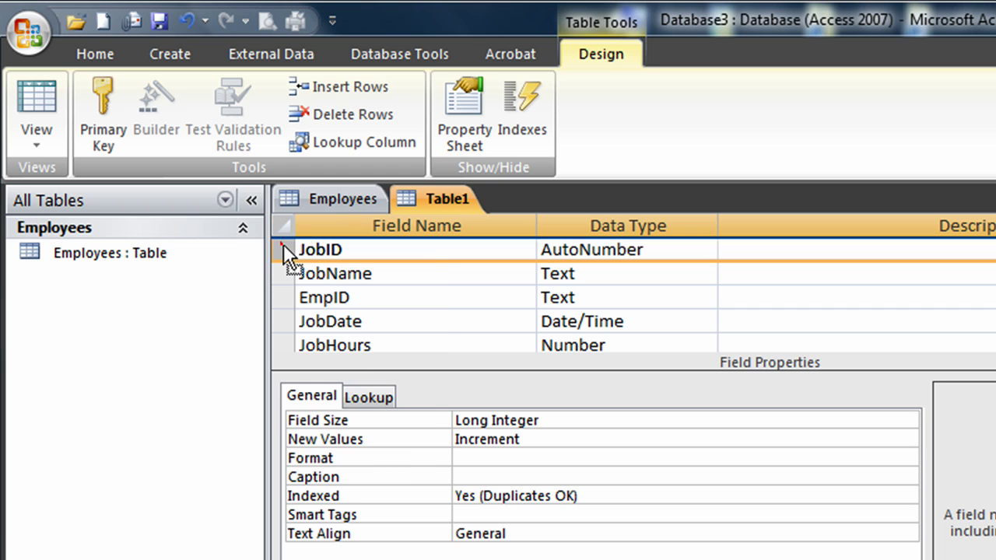
pyautogui.click(100, 97)
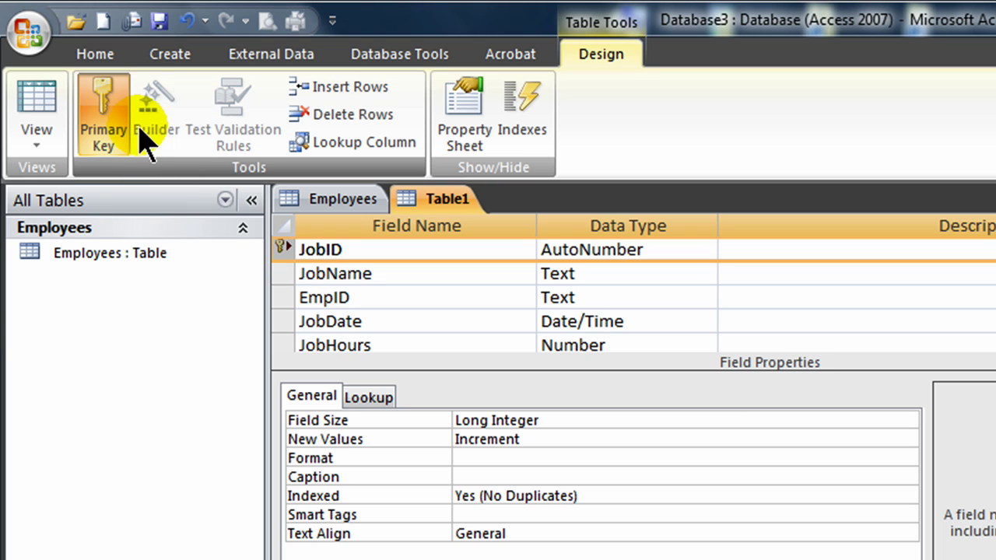
pyautogui.click(163, 21)
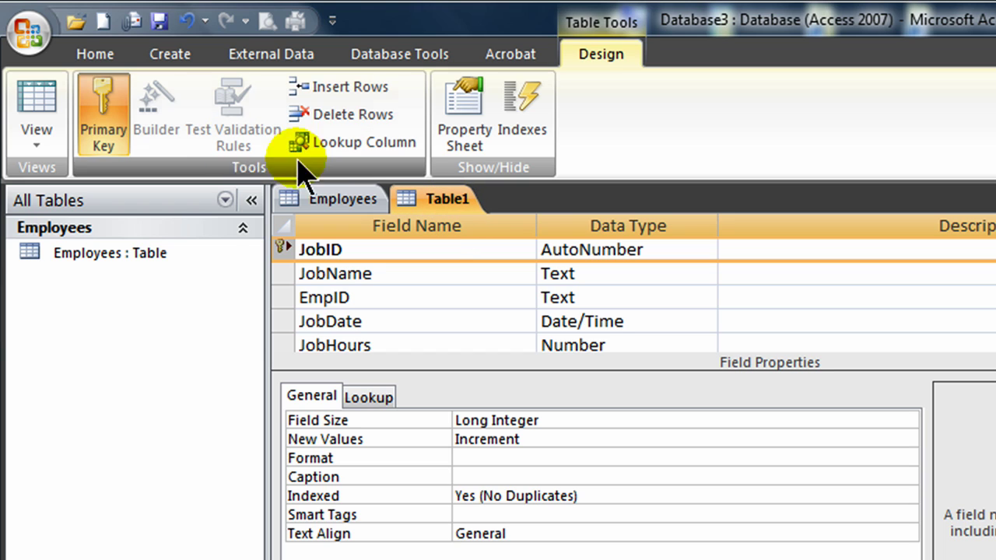
# Step: Save the new table with the name 'Jobs'
pyautogui.click(159, 21)
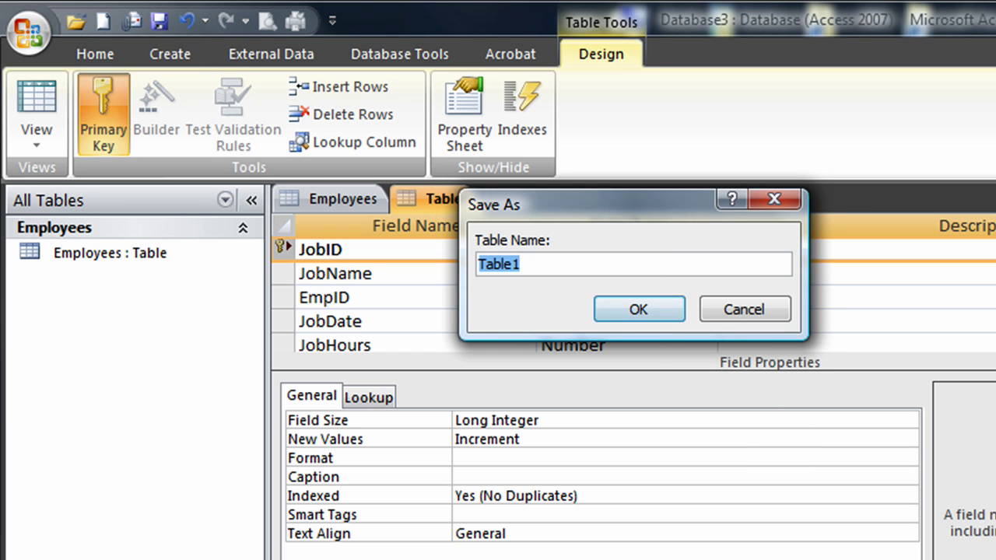
pyautogui.write('Jobs')
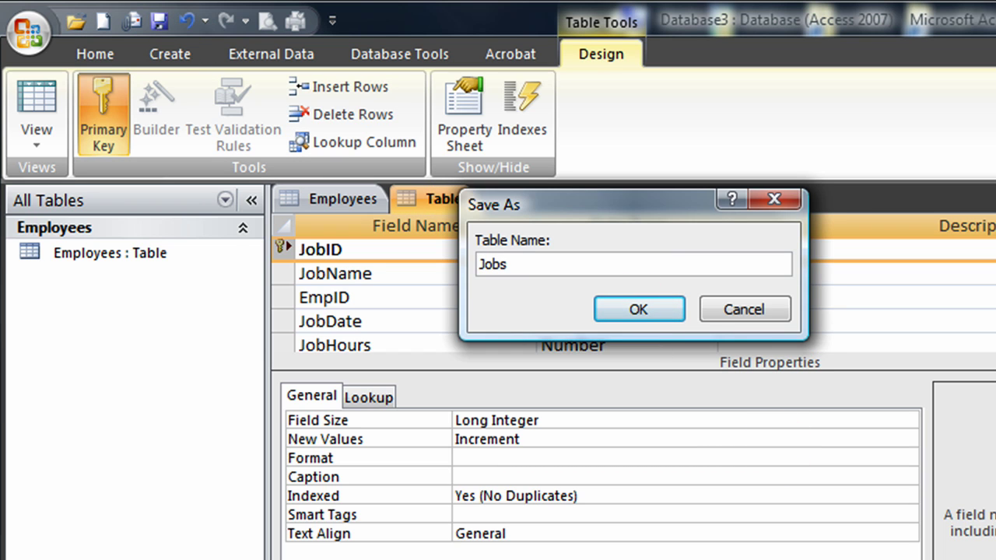
pyautogui.click(674, 311)
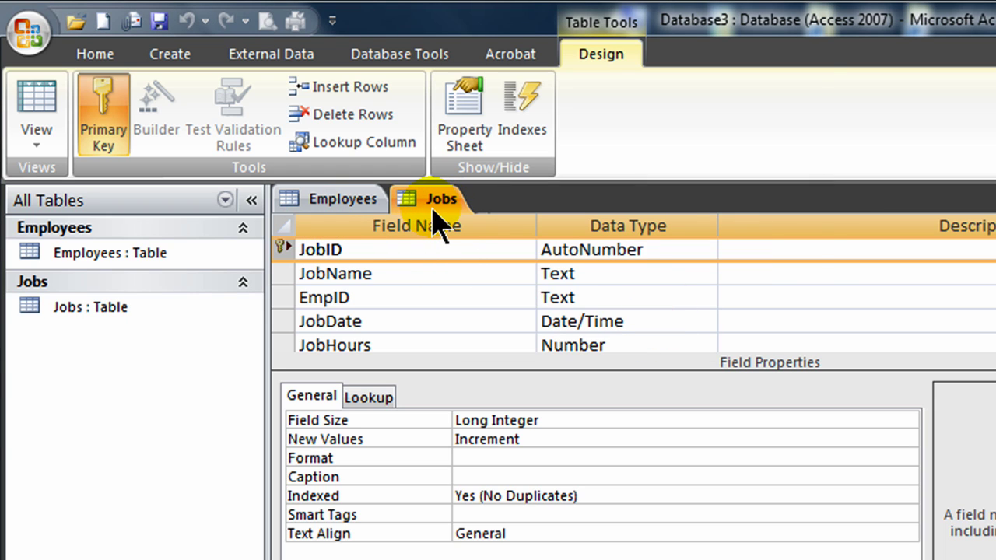
# Step: Switch the Jobs table to Datasheet View and move to the new record's JobName field
pyautogui.click(38, 134)
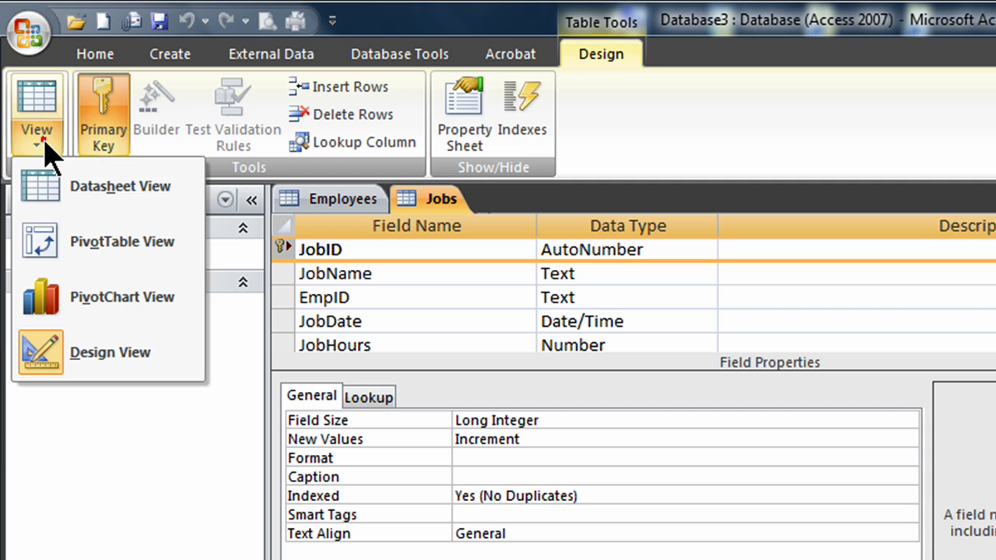
pyautogui.click(95, 190)
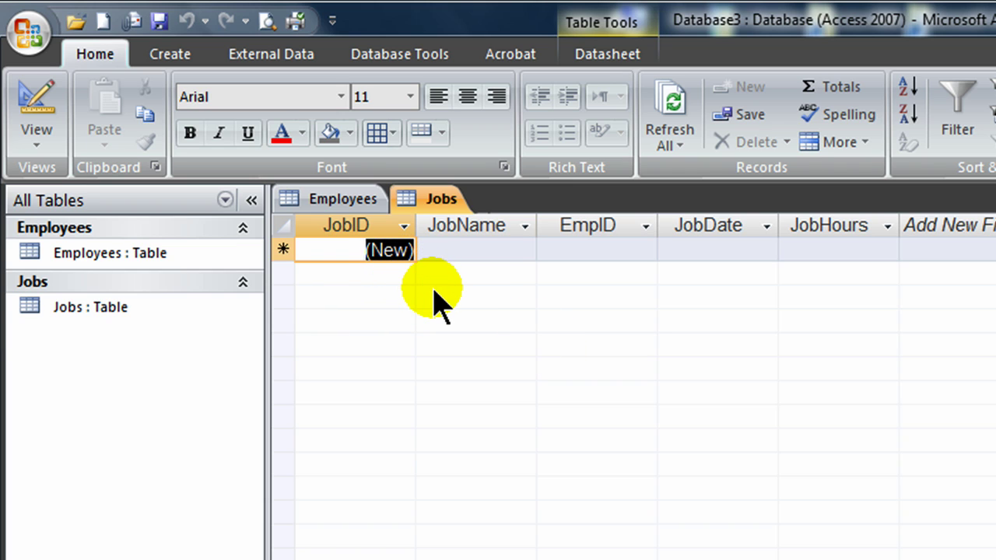
pyautogui.press('Tab')
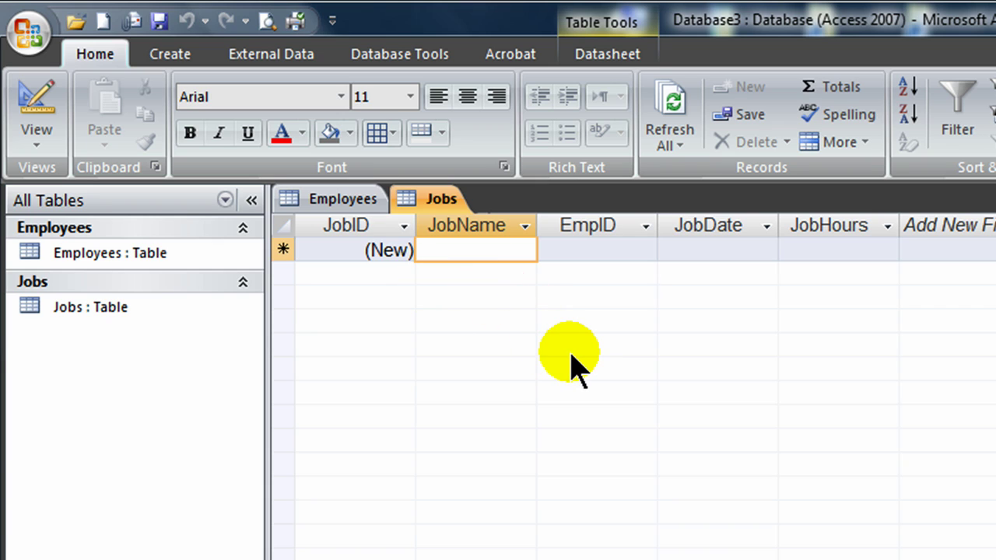
# Step: Enter the job record Ralphco with EmpID C and JobDate 10/1/2009
pyautogui.write('Ralphco')
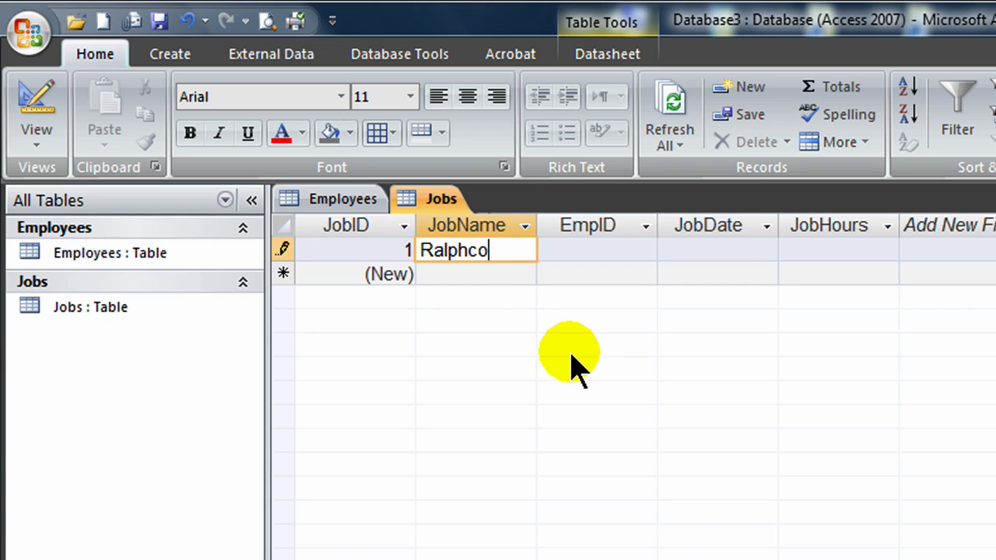
pyautogui.press('Tab')
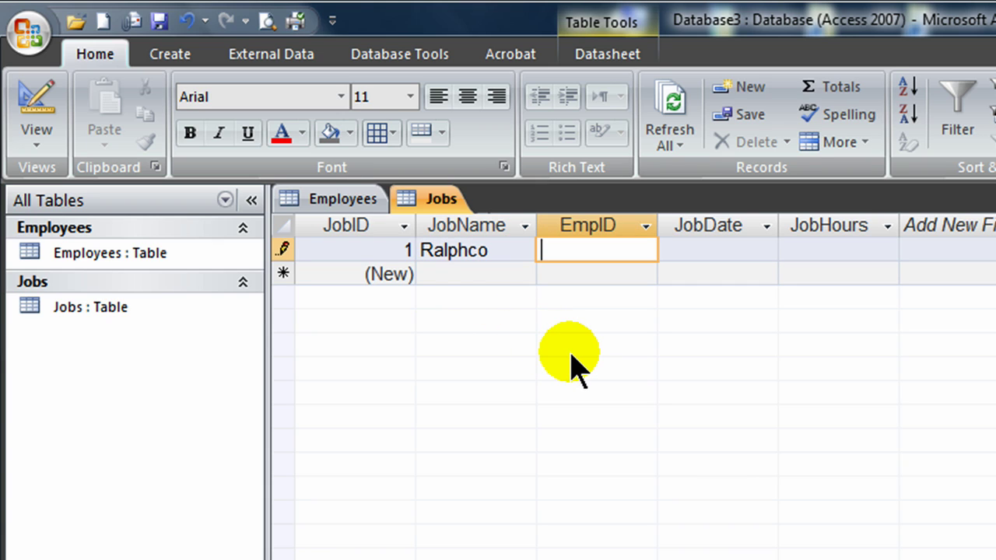
pyautogui.write('C')
pyautogui.press('Tab')
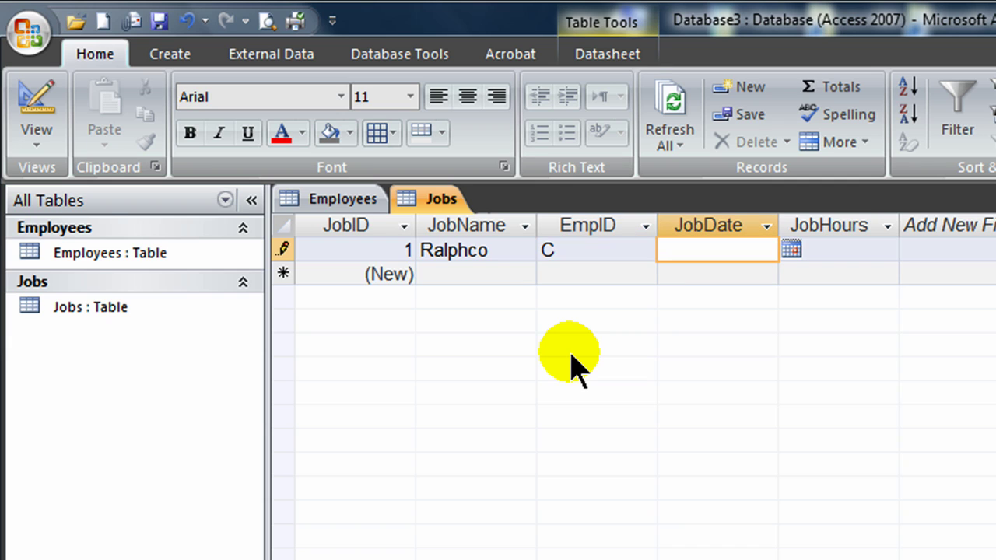
pyautogui.write('10/1/2009')
pyautogui.press('Tab')
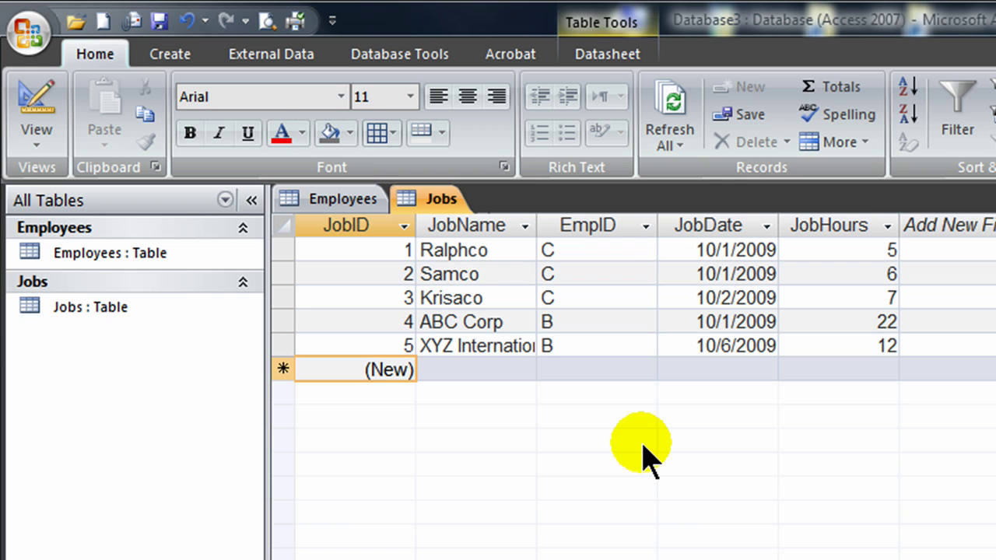
# Step: Review the Employees and Jobs records in Datasheet View, then close both tables with Ctrl+F4
pyautogui.click(444, 35)
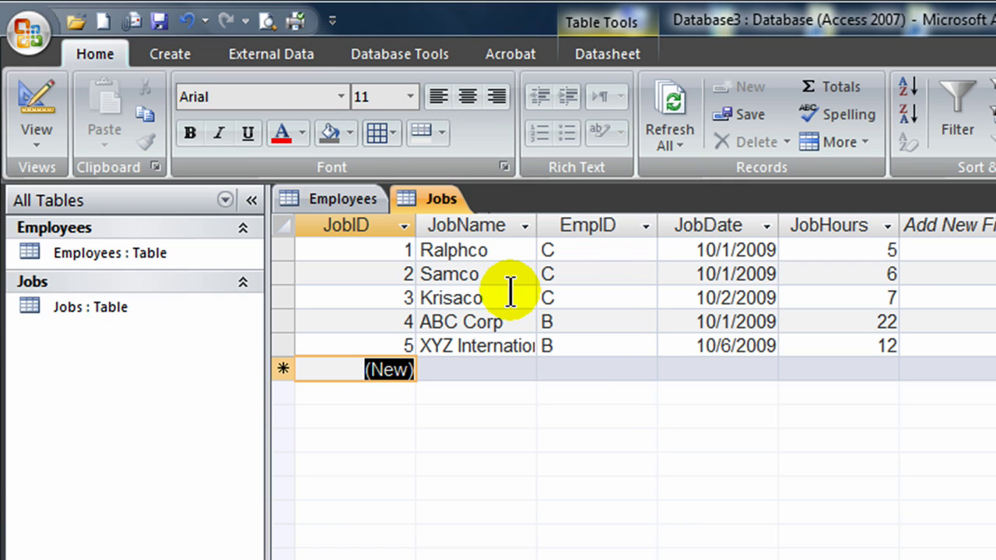
pyautogui.click(336, 201)
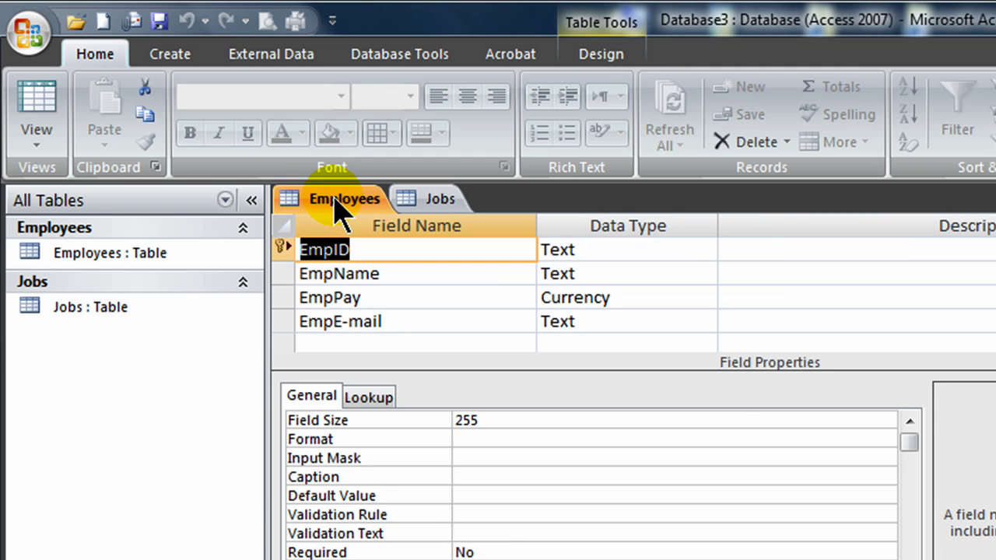
pyautogui.click(31, 99)
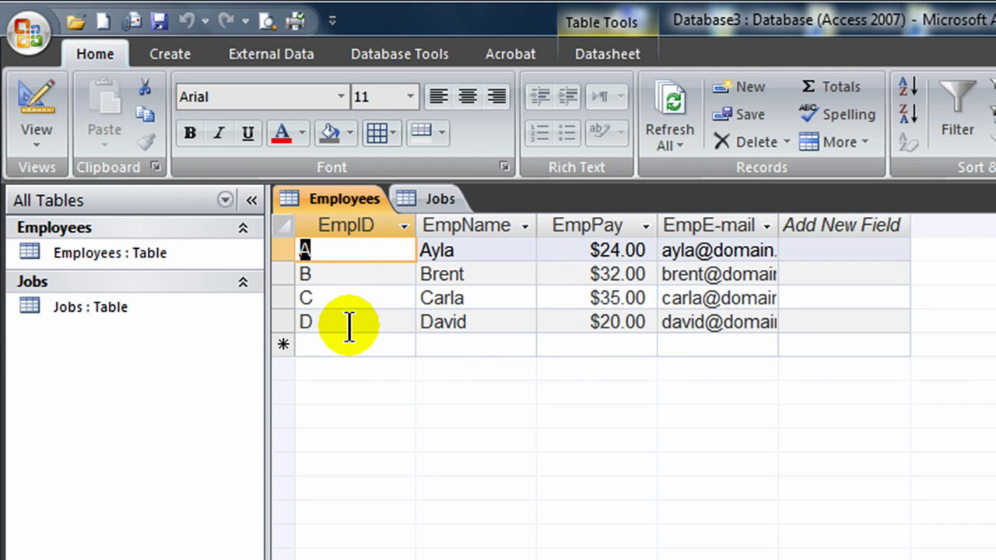
pyautogui.click(440, 199)
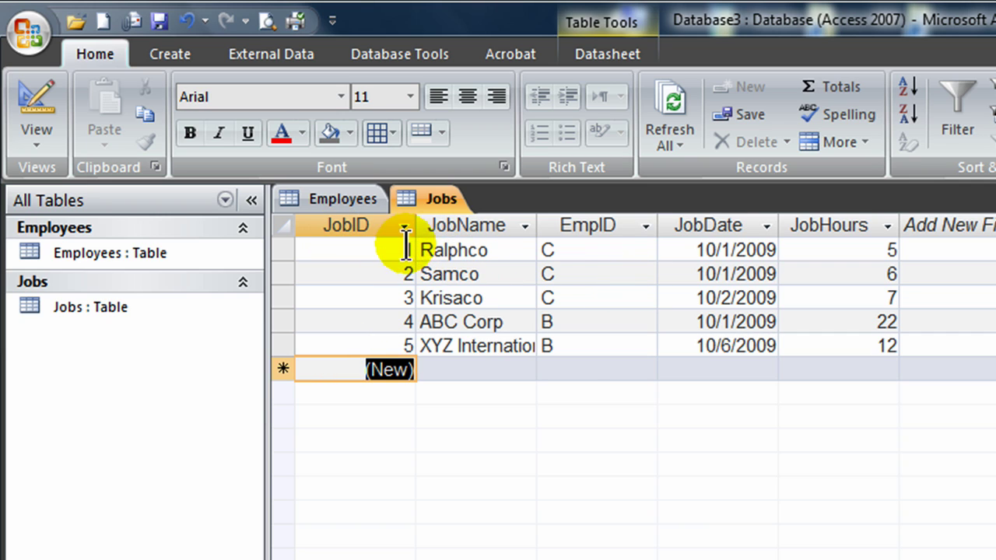
pyautogui.hotkey('ctrl', 'F4')
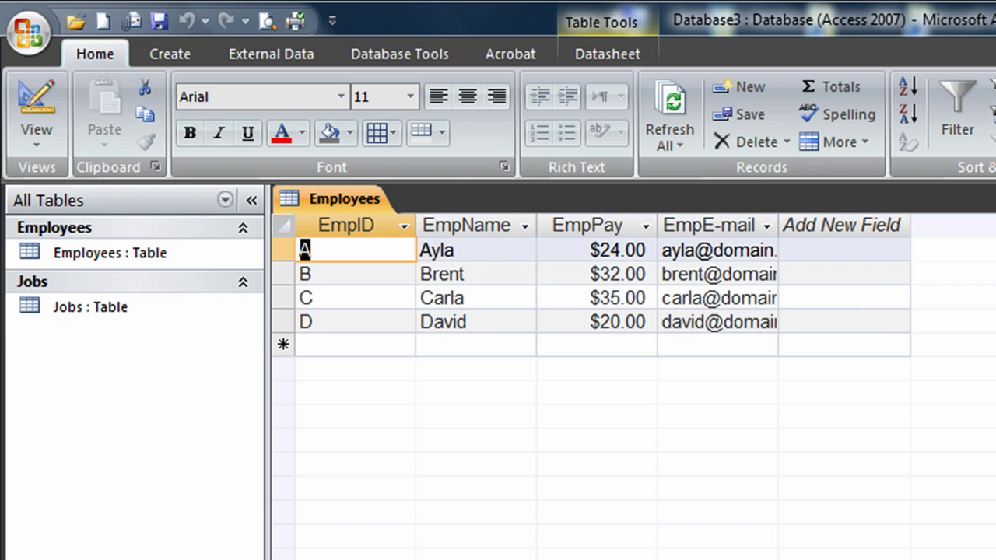
pyautogui.hotkey('ctrl', 'F4')
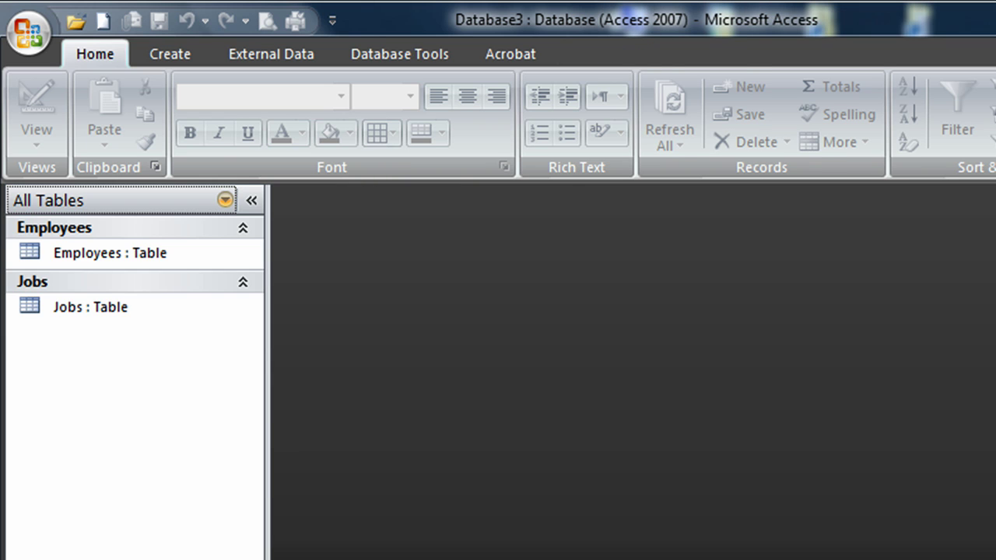
# Step: Open Database Tools > Relationships and add the Employees and Jobs tables to the layout
pyautogui.click(424, 57)
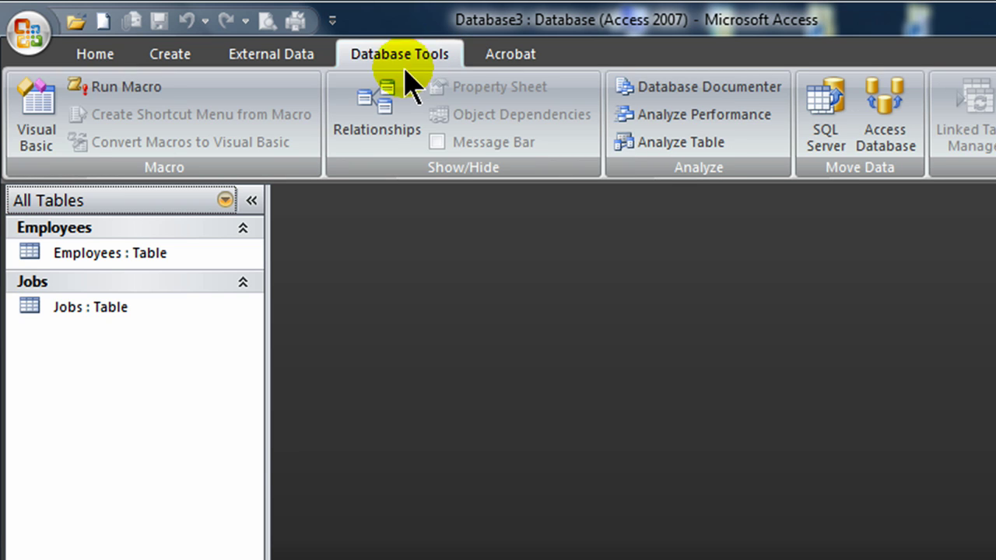
pyautogui.click(379, 109)
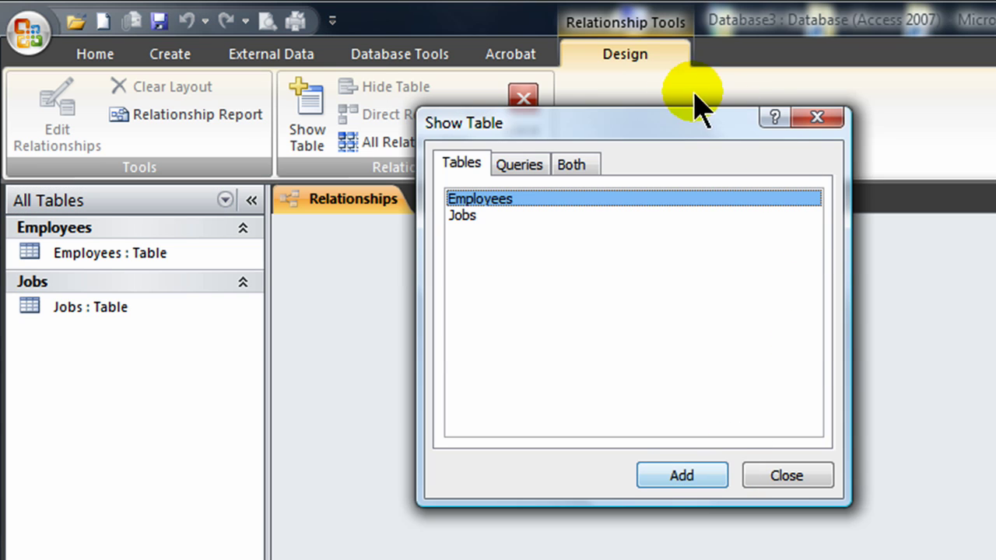
pyautogui.moveTo(662, 129)
pyautogui.mouseDown()
pyautogui.moveTo(707, 138)
pyautogui.moveTo(656, 128)
pyautogui.mouseUp()
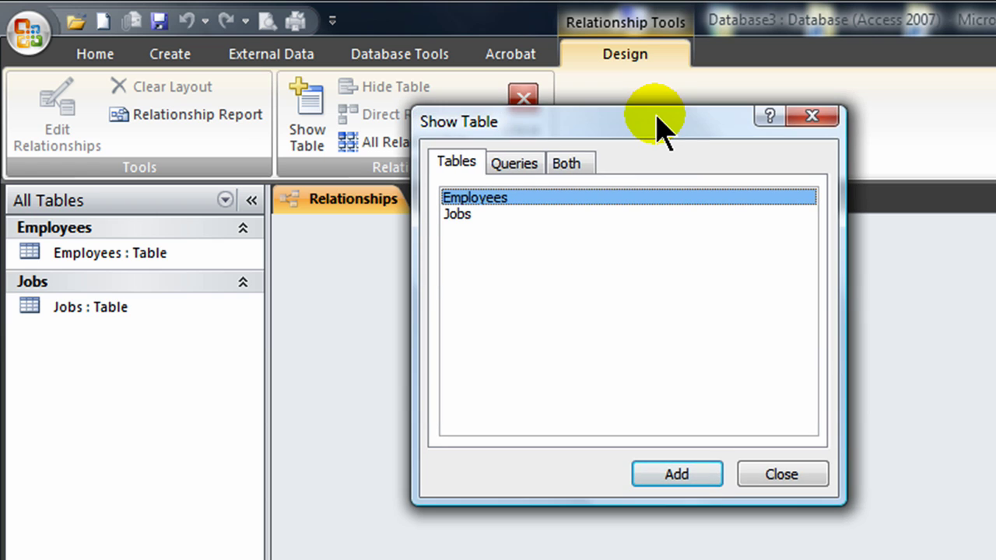
pyautogui.click(477, 199)
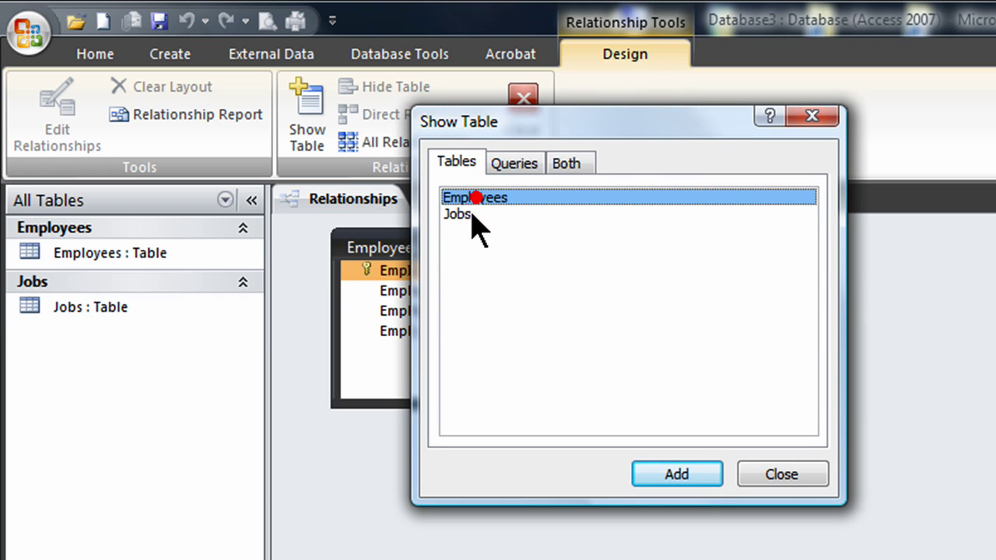
pyautogui.click(471, 217)
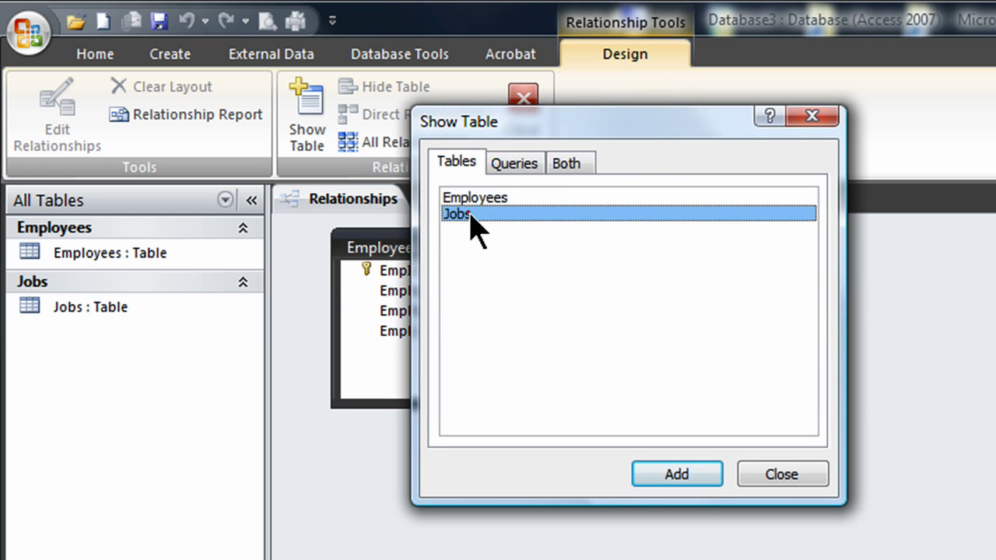
pyautogui.click(782, 475)
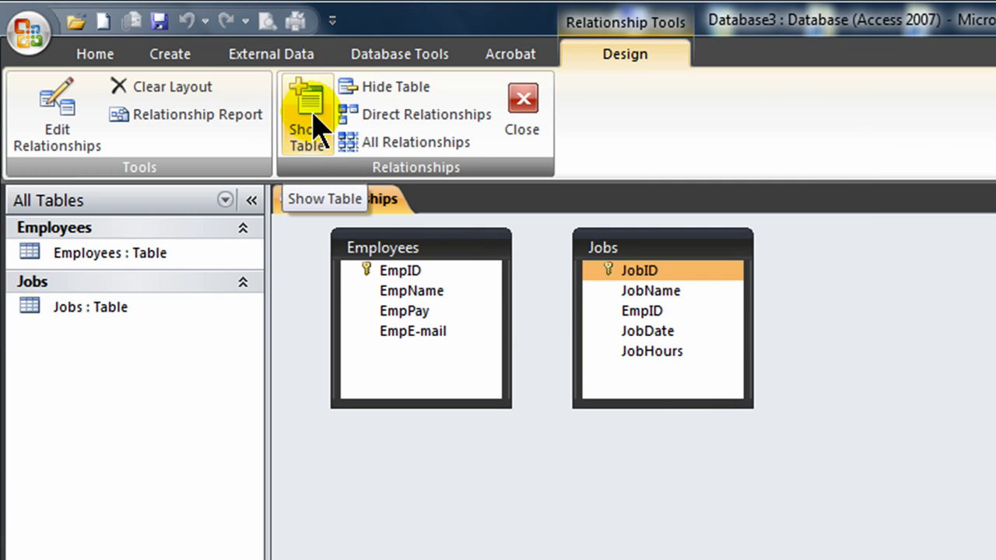
# Step: Arrange the layout with Employees on the left and Jobs beside it
pyautogui.click(425, 273)
pyautogui.moveTo(425, 273)
pyautogui.mouseDown()
pyautogui.moveTo(666, 253)
pyautogui.moveTo(427, 269)
pyautogui.mouseUp()
pyautogui.click(450, 240)
pyautogui.press('Delete')
pyautogui.moveTo(957, 268); pyautogui.dragTo(824, 278)
pyautogui.moveTo(413, 257); pyautogui.dragTo(961, 265)
pyautogui.moveTo(810, 273); pyautogui.dragTo(426, 264)
pyautogui.moveTo(985, 265); pyautogui.dragTo(694, 267)
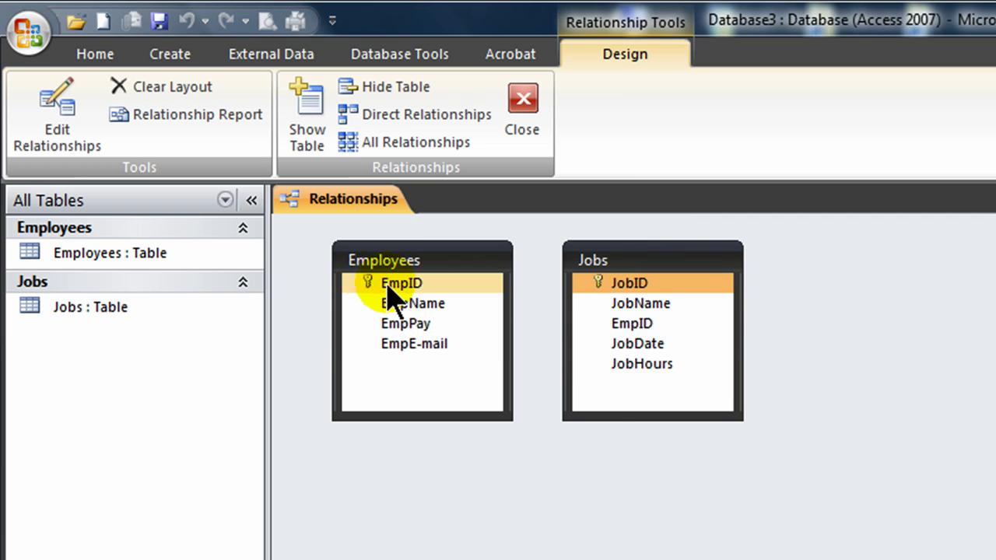
pyautogui.moveTo(658, 264); pyautogui.dragTo(705, 248)
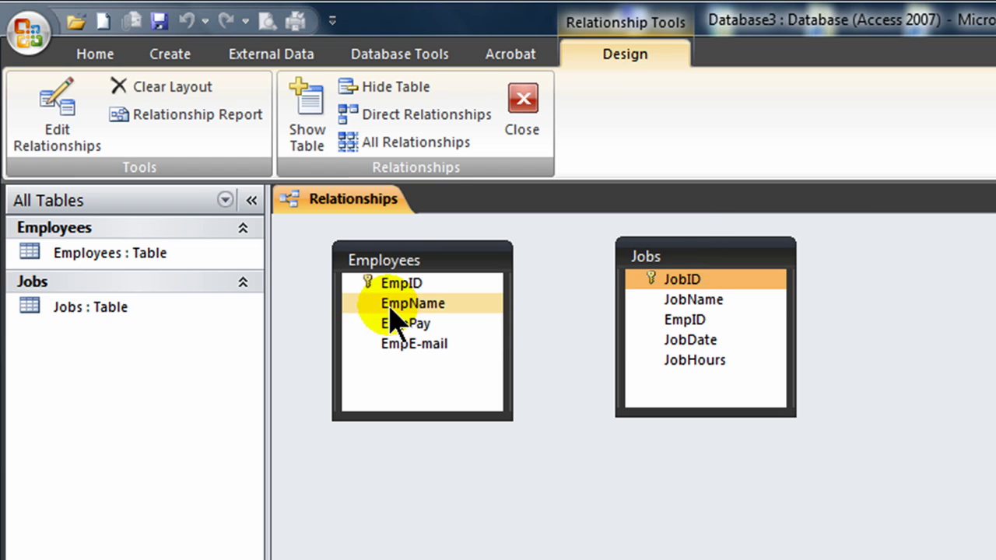
# Step: Drag Employees.EmpID onto Jobs.EmpID to start the relationship
pyautogui.moveTo(401, 284); pyautogui.dragTo(678, 329)
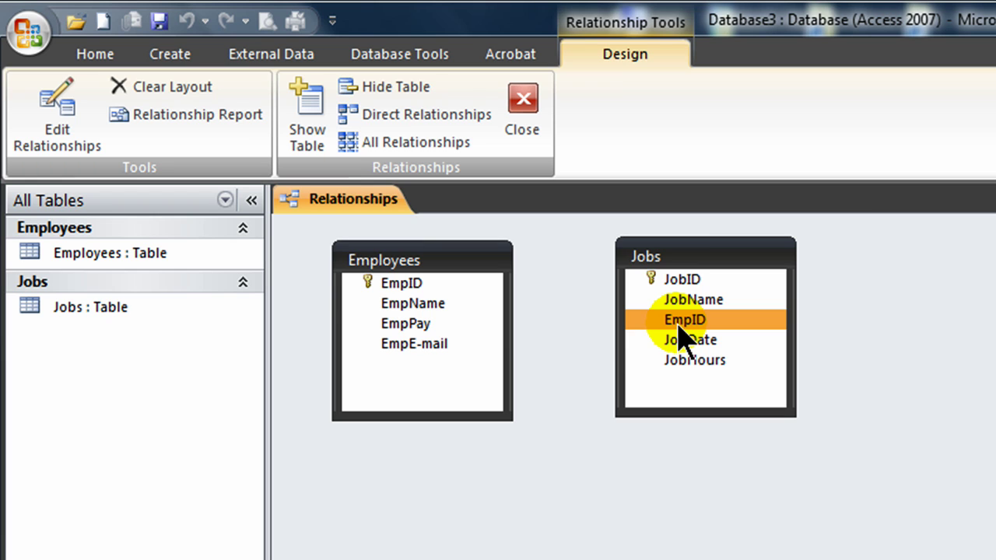
pyautogui.moveTo(440, 289); pyautogui.dragTo(414, 282)
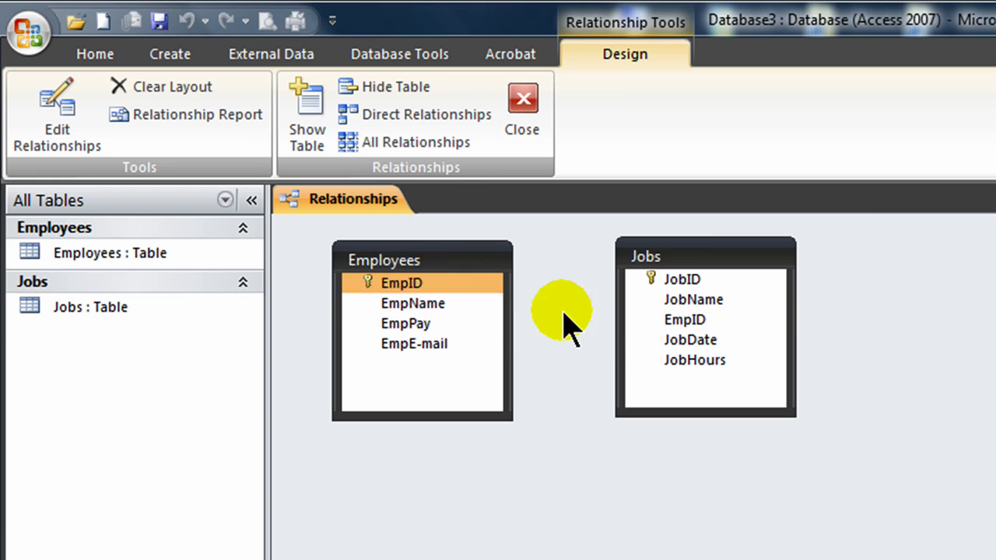
pyautogui.click(683, 320)
pyautogui.click(397, 285)
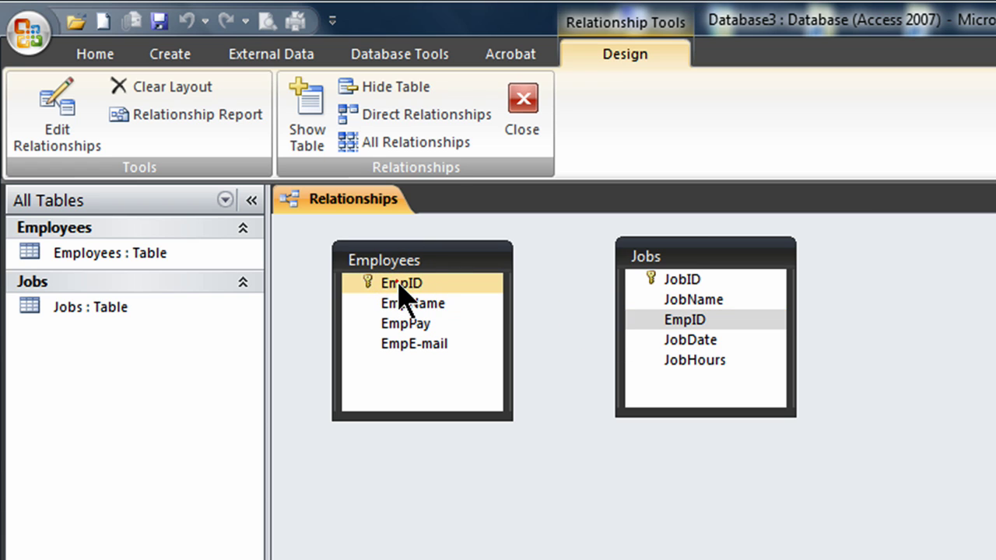
pyautogui.moveTo(399, 285); pyautogui.dragTo(684, 322)
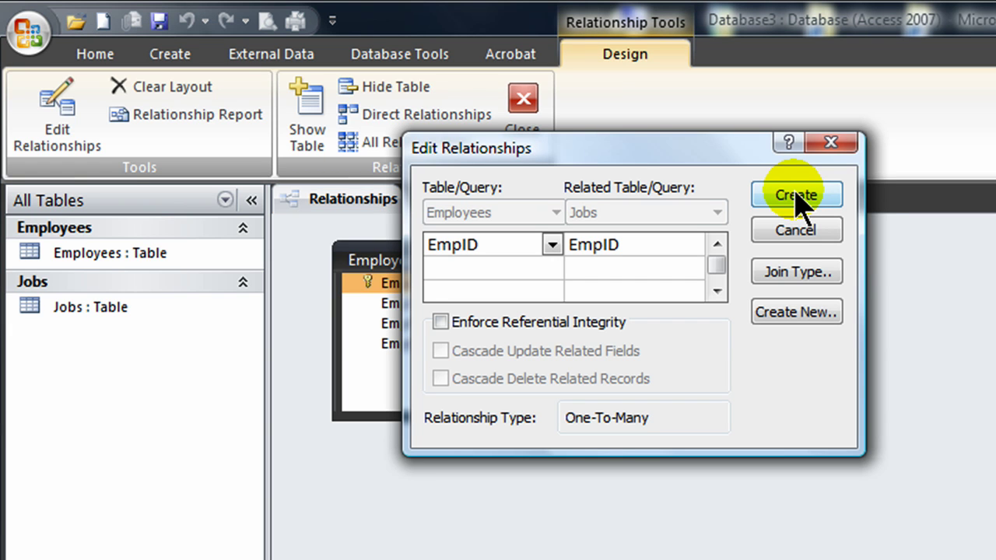
# Step: Tick Enforce Referential Integrity and create the one-to-many EmpID relationship
pyautogui.click(440, 323)
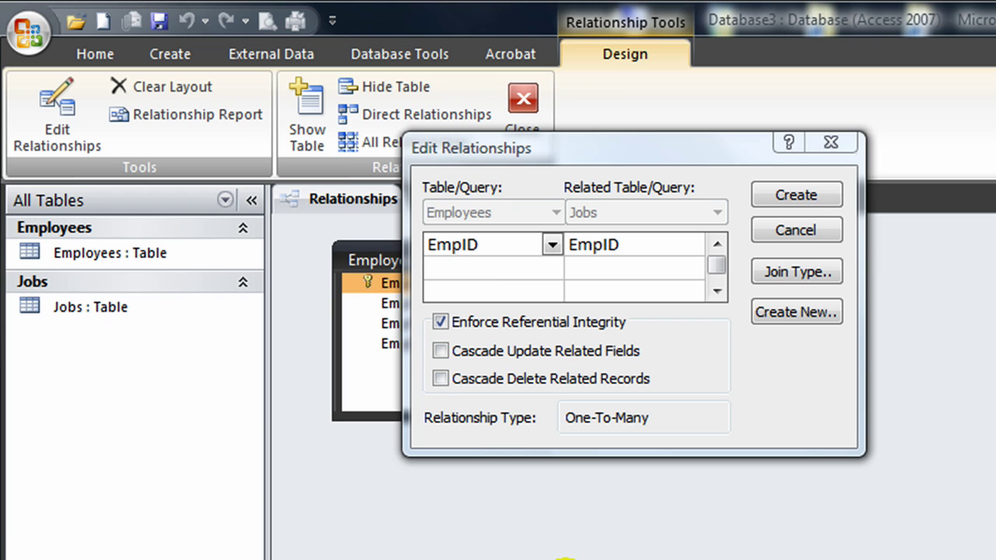
pyautogui.click(800, 196)
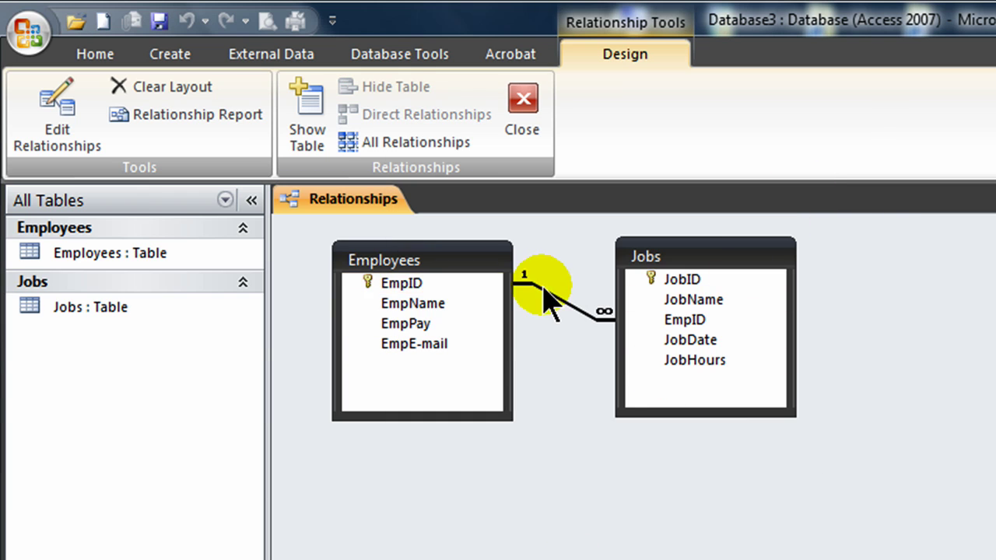